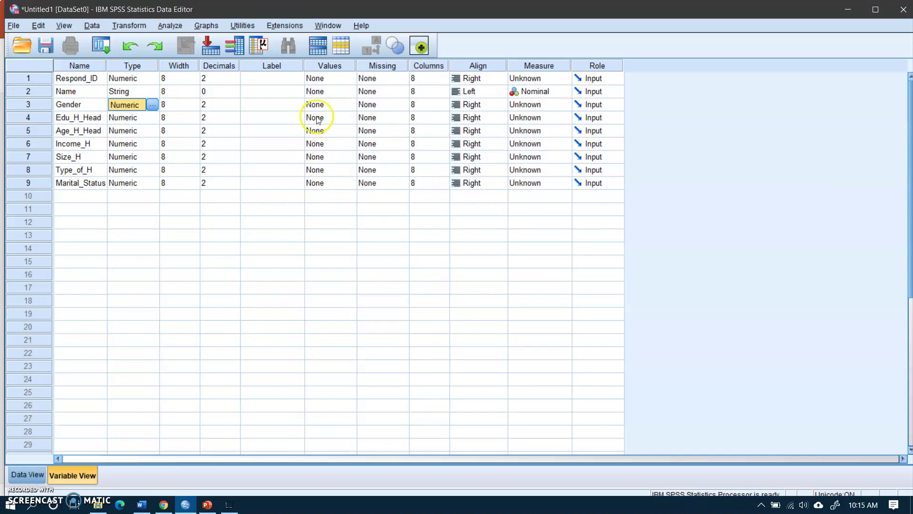
- Open the value labels of Gender and look up its answer codes on the questionnaire slide in PowerPoint, returning to SPSS
{"action": "left_click", "coordinate": [337, 104]}
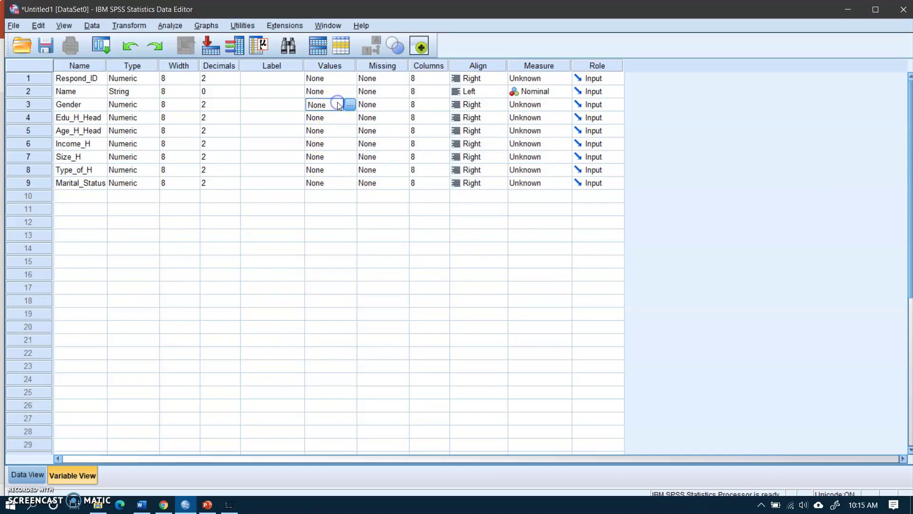
{"action": "left_click", "coordinate": [351, 105]}
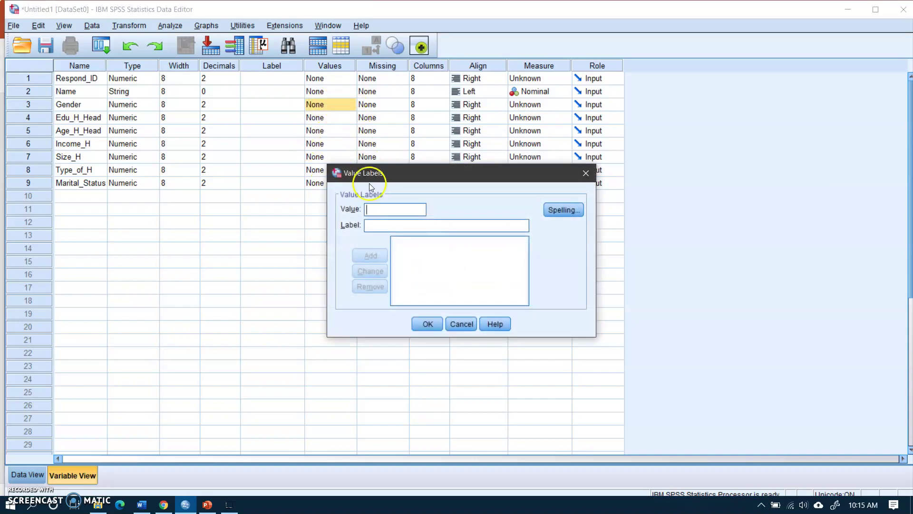
{"action": "left_click", "coordinate": [207, 508]}
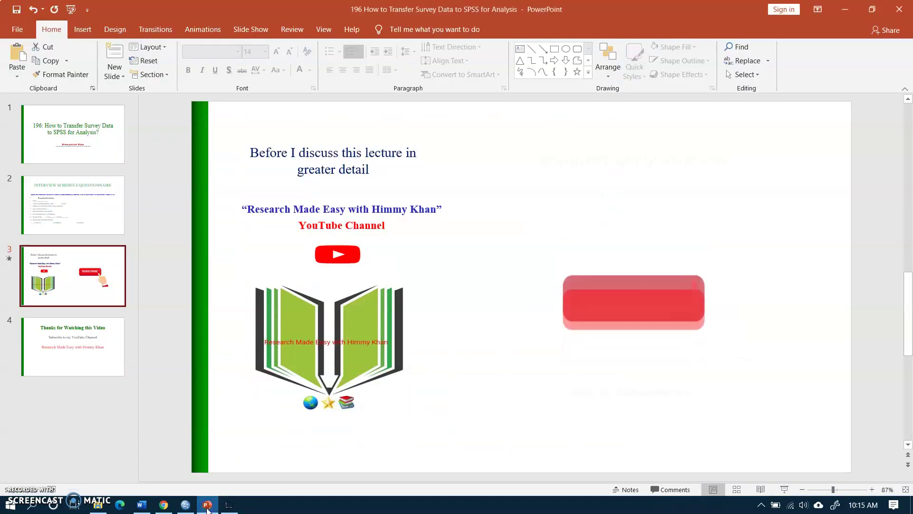
{"action": "left_click", "coordinate": [75, 204]}
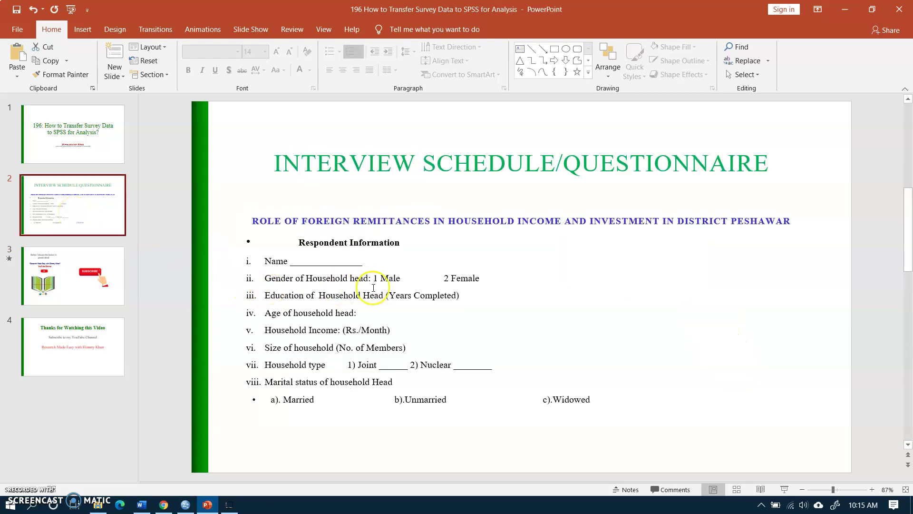
{"action": "left_click", "coordinate": [186, 507]}
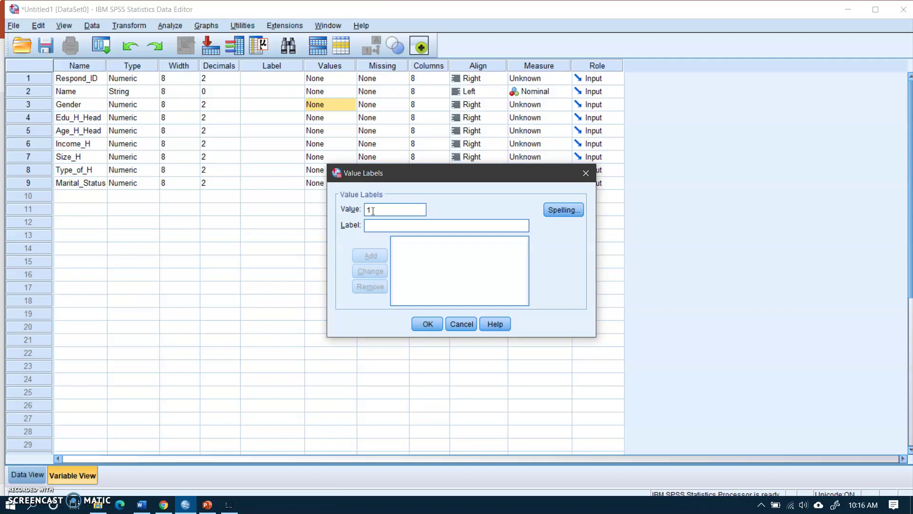
- Add the value label 1 = Male for Gender
{"action": "left_click", "coordinate": [372, 227]}
{"action": "type", "text": "M"}
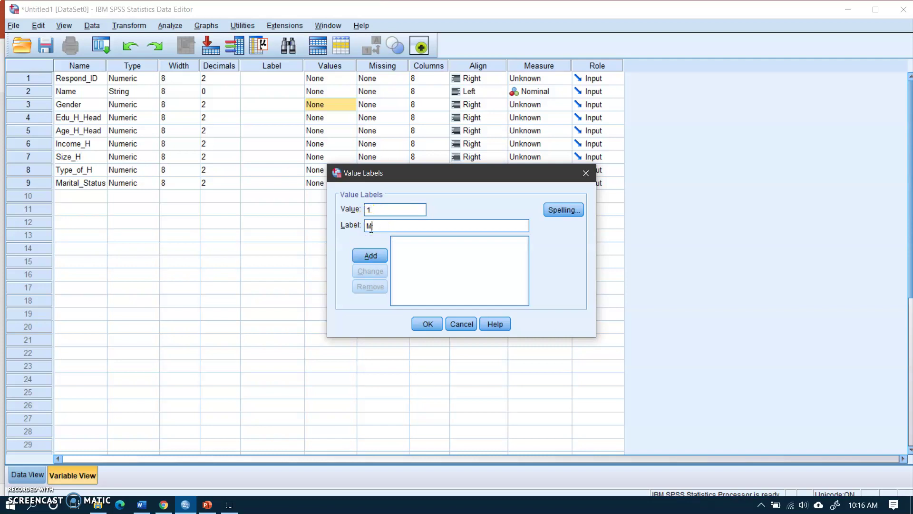
{"action": "type", "text": "ale"}
{"action": "left_click", "coordinate": [371, 256]}
- Add the value label 2 = Female for Gender, apply the labels, and reopen them for a check
{"action": "left_click", "coordinate": [370, 213]}
{"action": "type", "text": "2"}
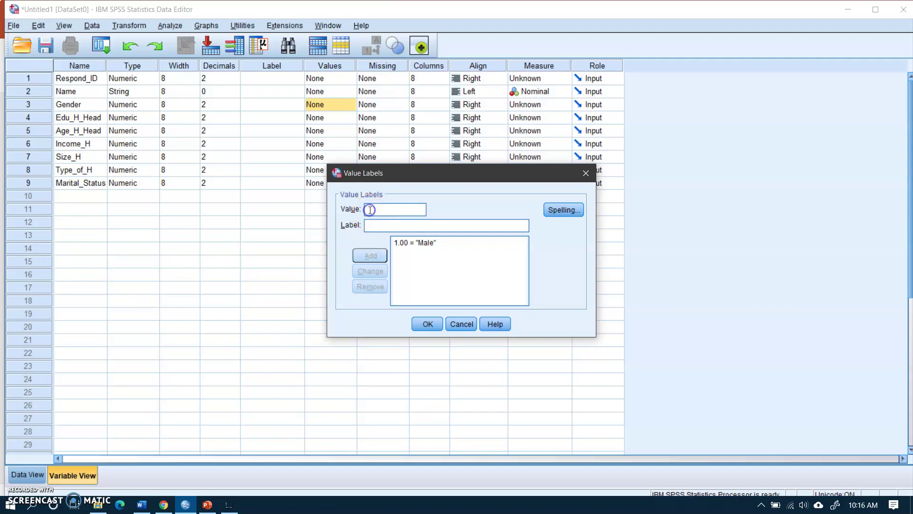
{"action": "left_click", "coordinate": [371, 225]}
{"action": "type", "text": "Female"}
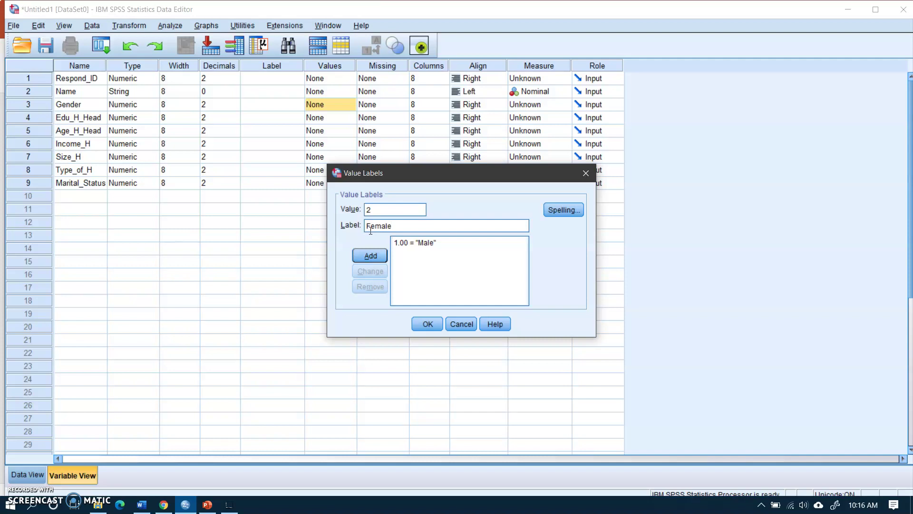
{"action": "left_click", "coordinate": [370, 257]}
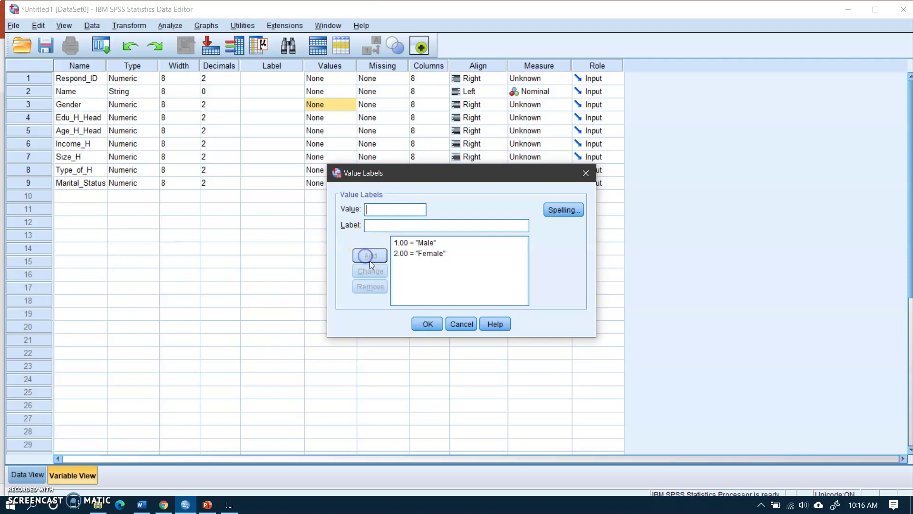
{"action": "left_click", "coordinate": [424, 322]}
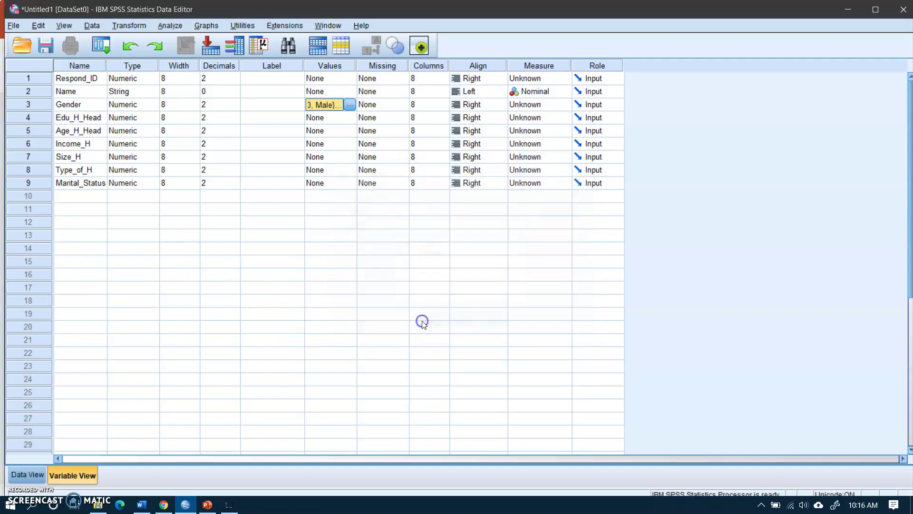
{"action": "left_click", "coordinate": [349, 105]}
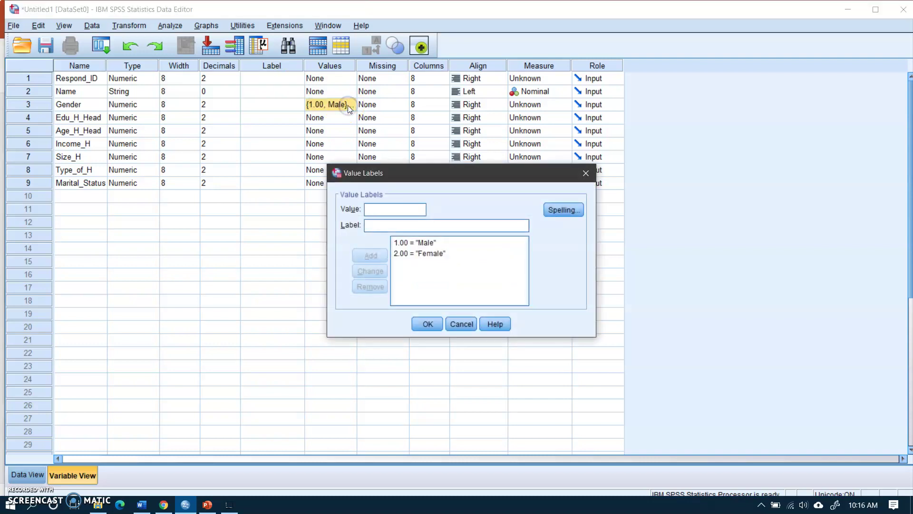
{"action": "left_click", "coordinate": [423, 323]}
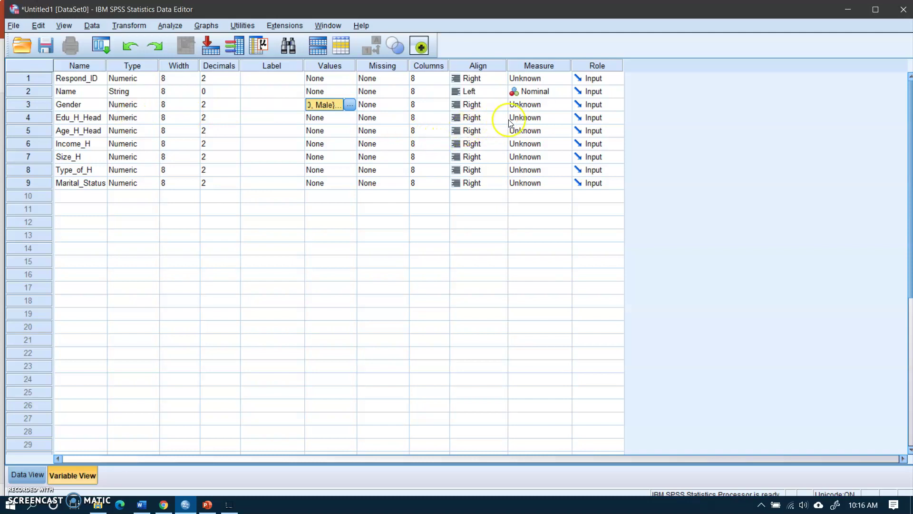
- Set the measurement level of Gender to Nominal and of Edu_H_Head to Scale
{"action": "left_click", "coordinate": [545, 105]}
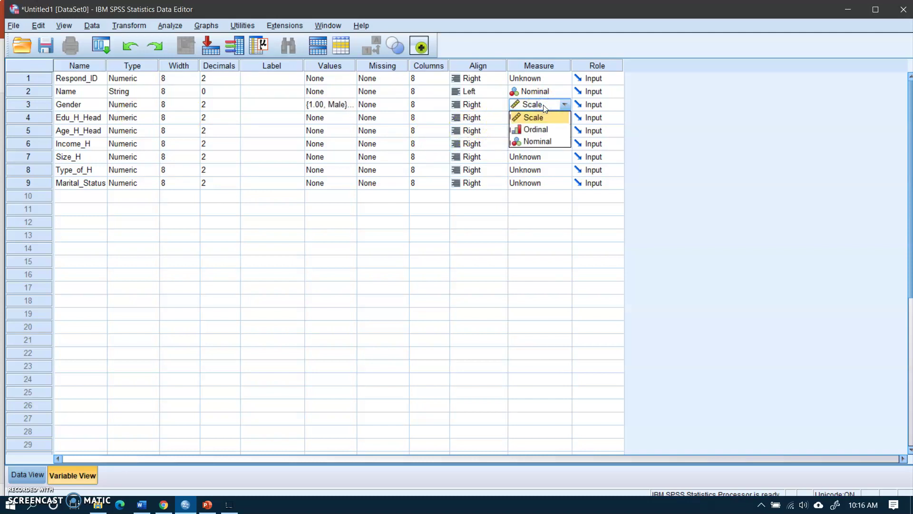
{"action": "left_click", "coordinate": [533, 142]}
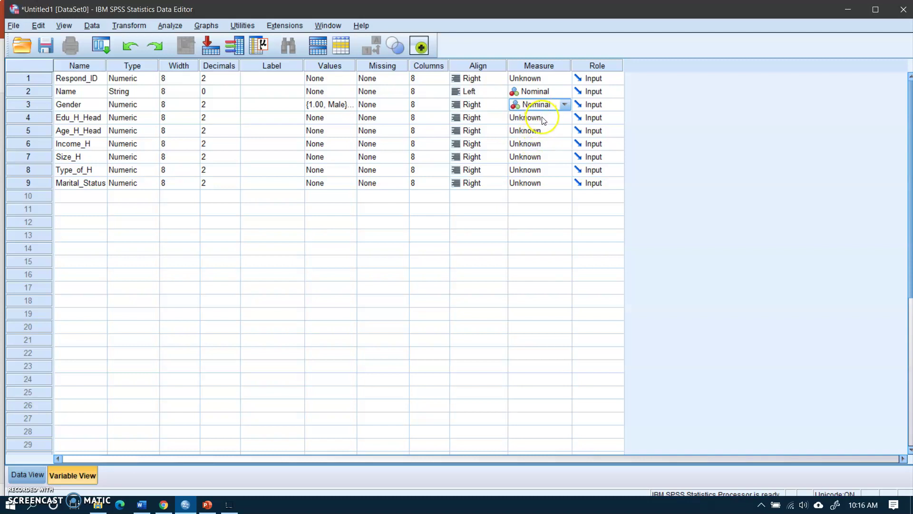
{"action": "left_click", "coordinate": [544, 120]}
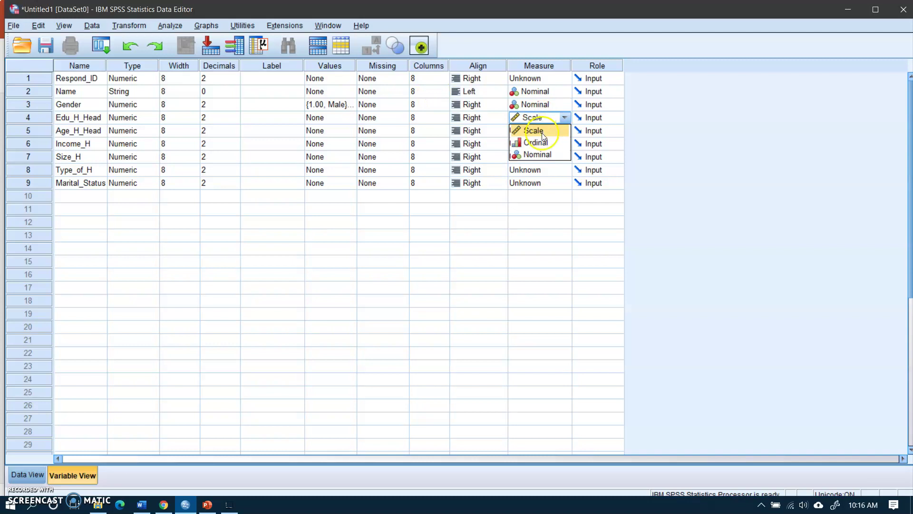
{"action": "left_click", "coordinate": [542, 134]}
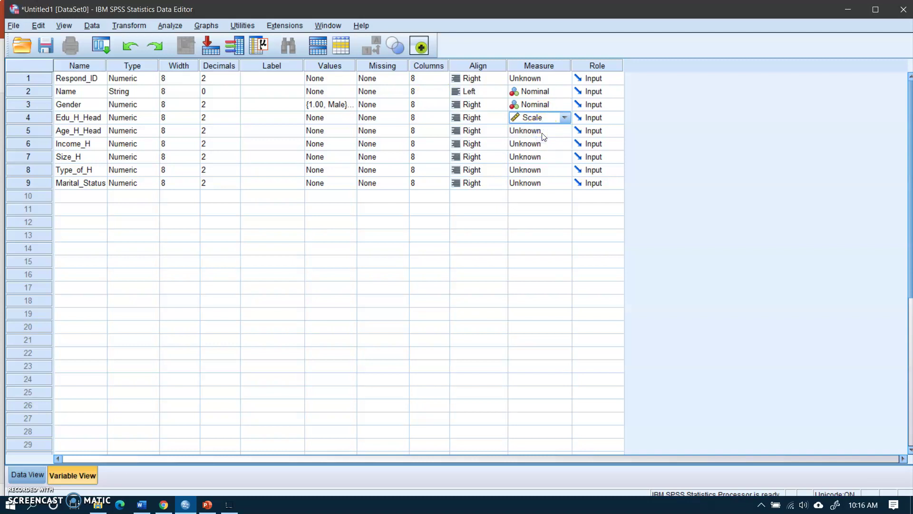
- Set the measurement level of Age_H_Head, Income_H and Size_H to Scale, and of Type_of_H to Nominal
{"action": "left_click", "coordinate": [543, 136]}
{"action": "left_click", "coordinate": [543, 146]}
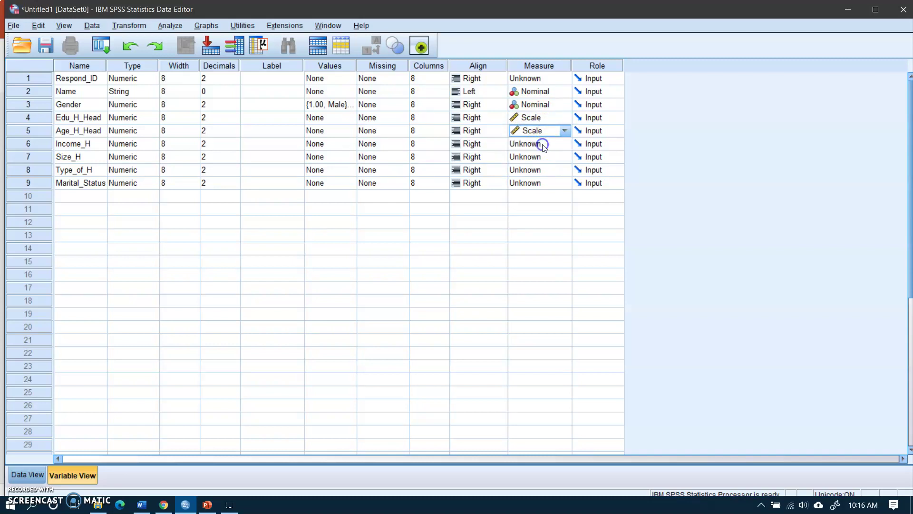
{"action": "left_click", "coordinate": [544, 145]}
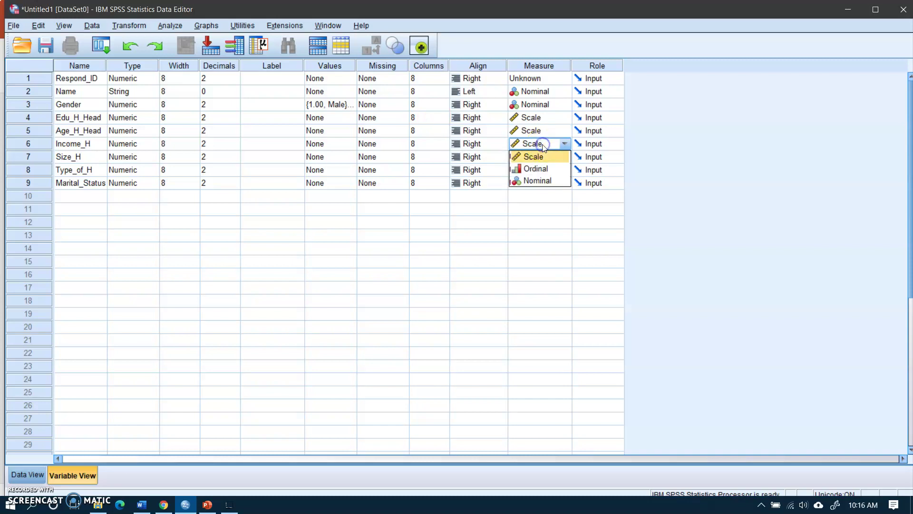
{"action": "left_click", "coordinate": [542, 158]}
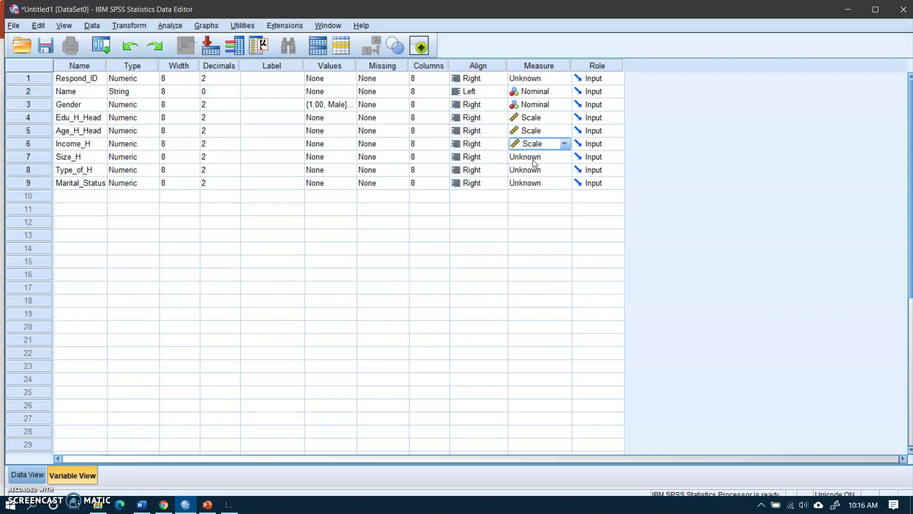
{"action": "left_click", "coordinate": [534, 158]}
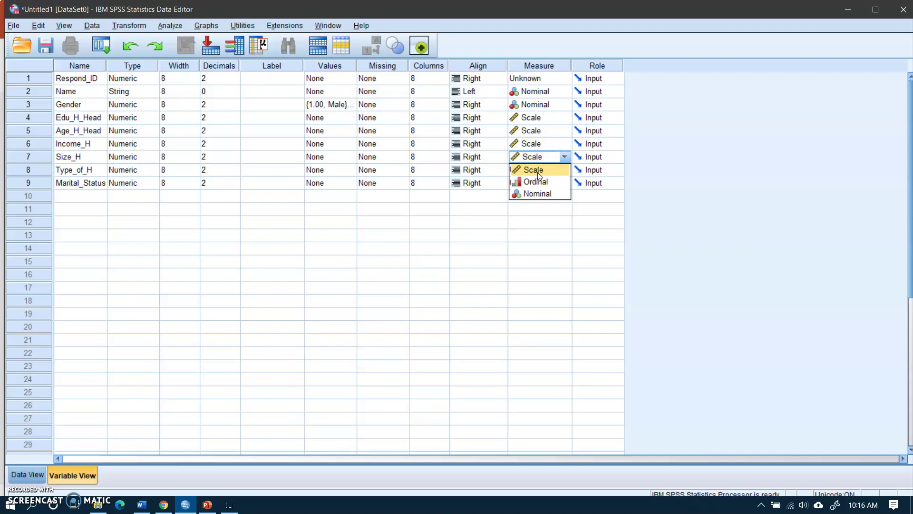
{"action": "left_click", "coordinate": [537, 172]}
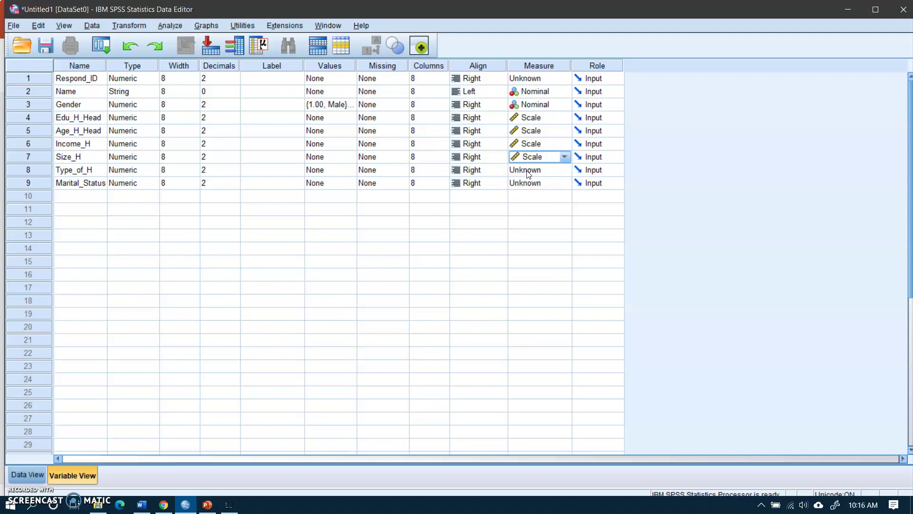
{"action": "left_click", "coordinate": [526, 170]}
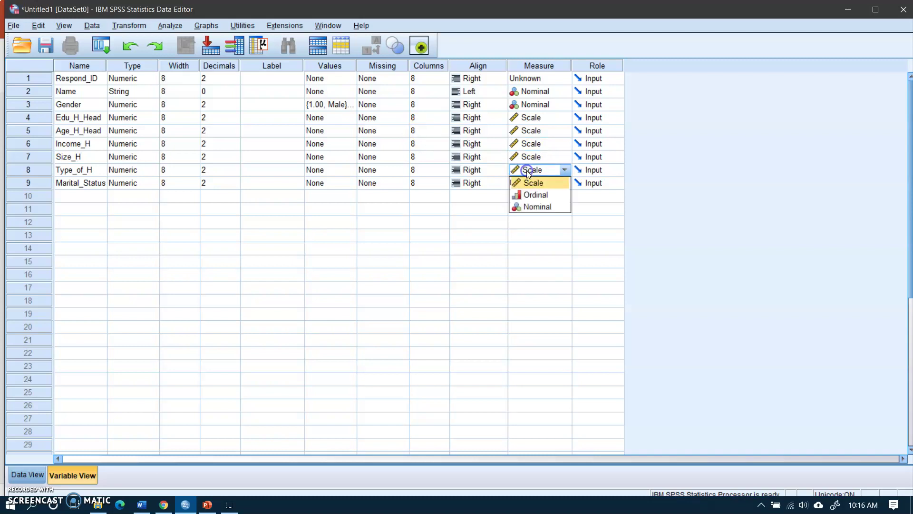
{"action": "left_click", "coordinate": [540, 208]}
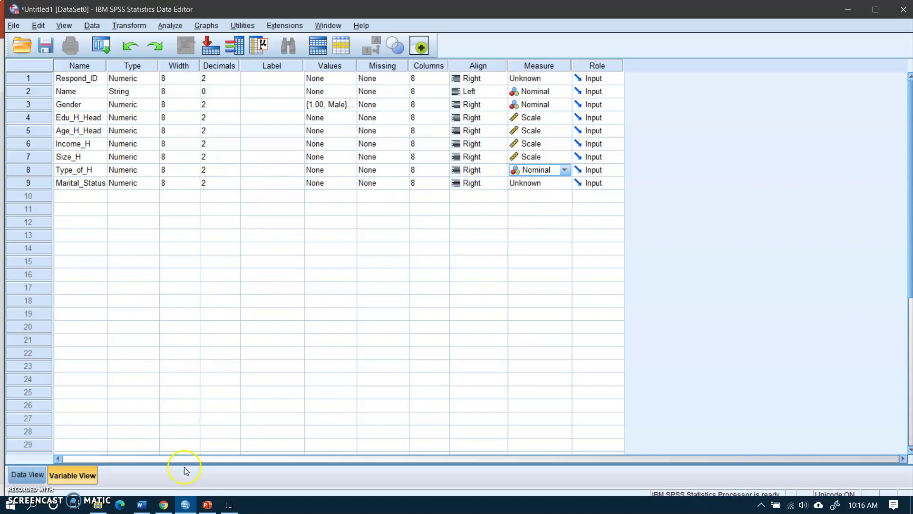
- Check the household type codes on the questionnaire slide in PowerPoint and return to SPSS
{"action": "left_click", "coordinate": [207, 506]}
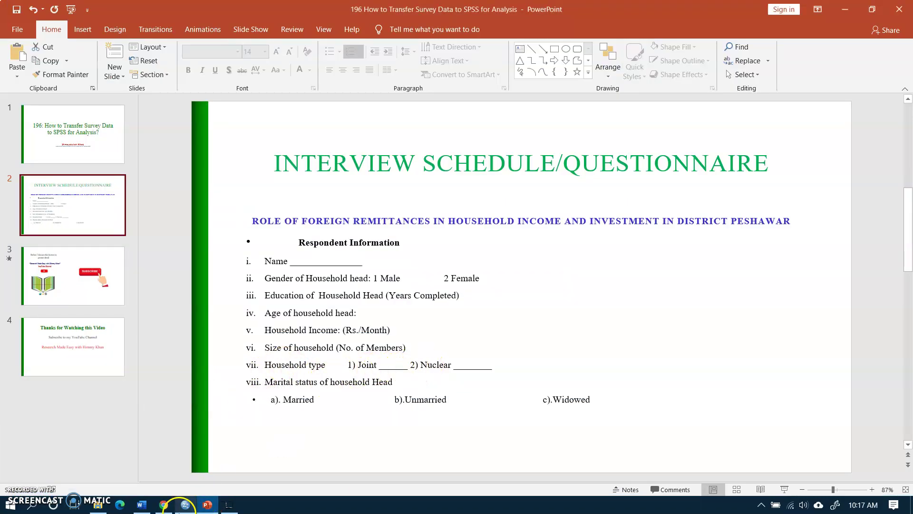
{"action": "mouse_move", "coordinate": [185, 506]}
{"action": "left_click", "coordinate": [153, 423]}
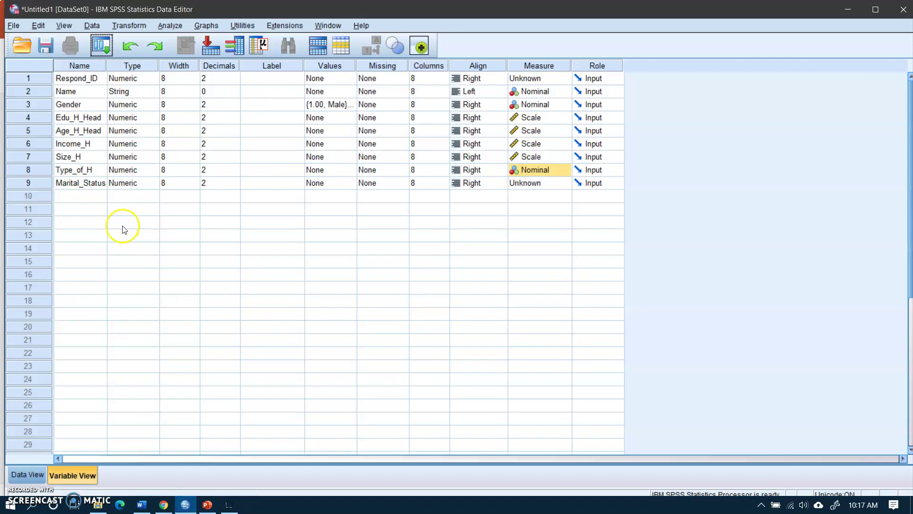
- Add the value label 1 = Joint for Type_of_H
{"action": "left_click", "coordinate": [328, 170]}
{"action": "left_click", "coordinate": [348, 170]}
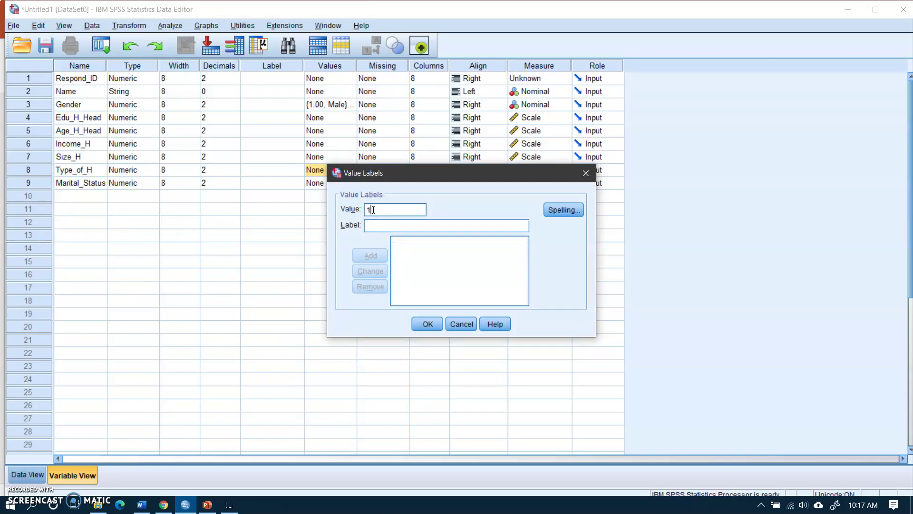
{"action": "left_click", "coordinate": [374, 225]}
{"action": "type", "text": "Joint"}
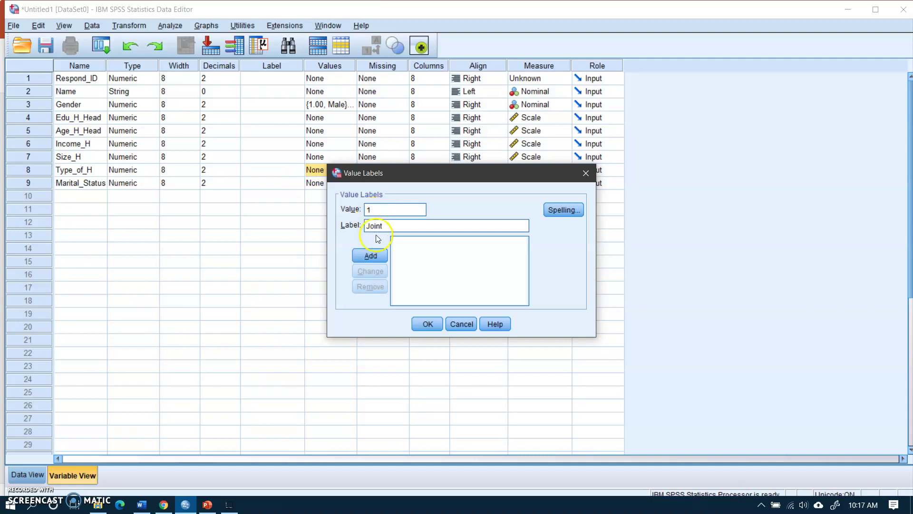
{"action": "left_click", "coordinate": [377, 254]}
- Add the value label 2 = Nuclear for Type_of_H and apply the labels
{"action": "left_click", "coordinate": [375, 230]}
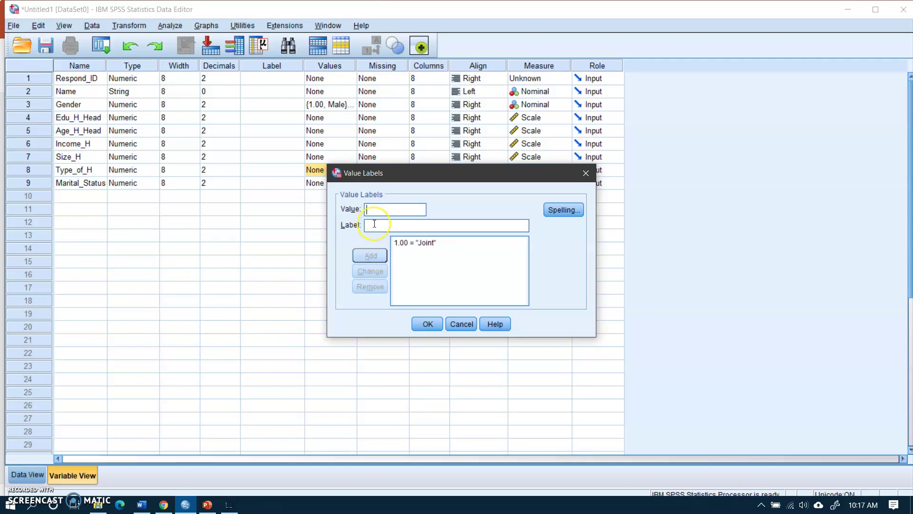
{"action": "left_click", "coordinate": [374, 224]}
{"action": "type", "text": "Nuclear"}
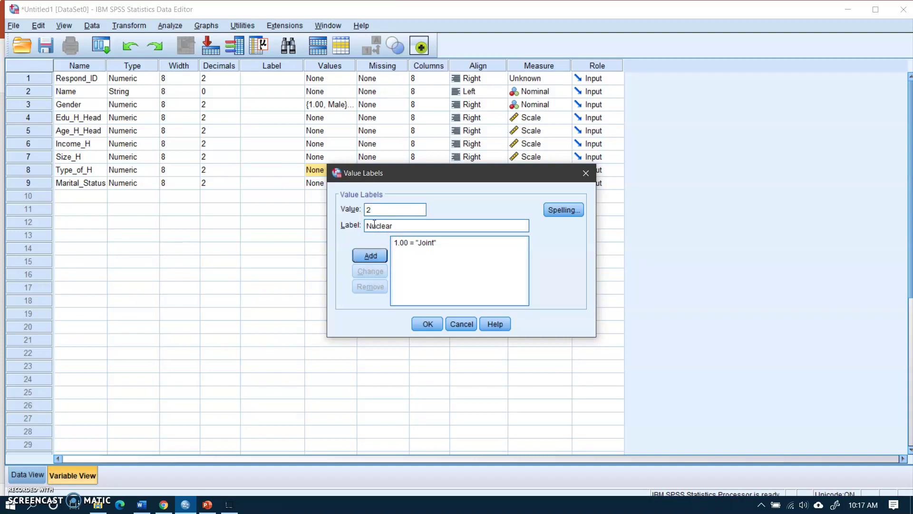
{"action": "left_click", "coordinate": [369, 256]}
{"action": "left_click", "coordinate": [369, 256]}
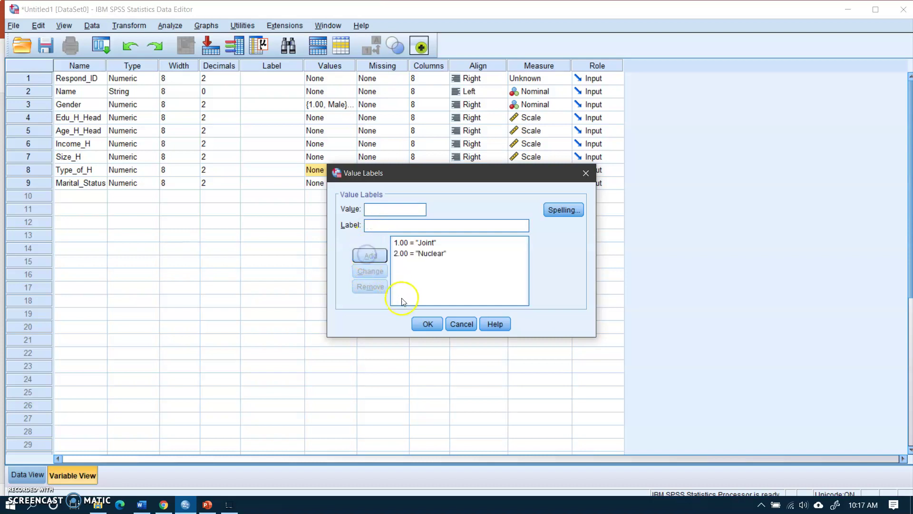
{"action": "left_click", "coordinate": [423, 325]}
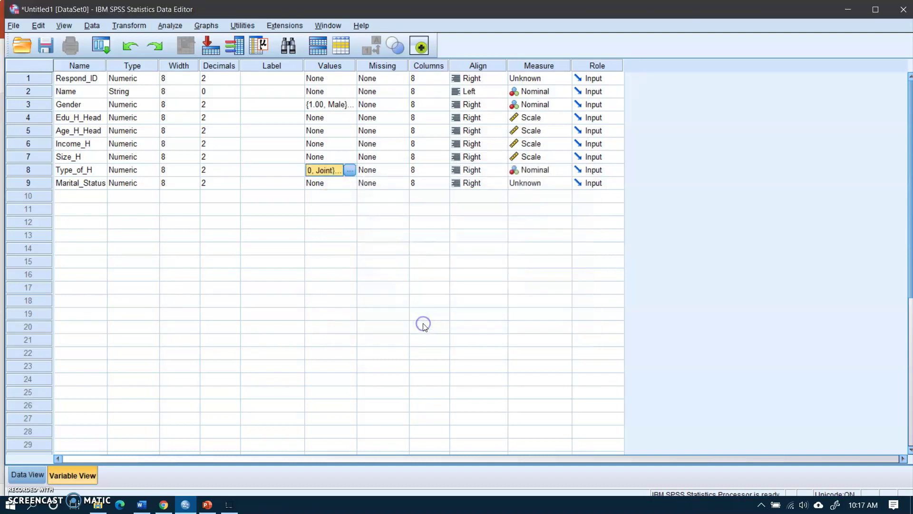
- Open the value labels of Marital_Status and look up its answer options on the PowerPoint questionnaire slide, returning to SPSS
{"action": "left_click", "coordinate": [331, 185]}
{"action": "left_click", "coordinate": [350, 184]}
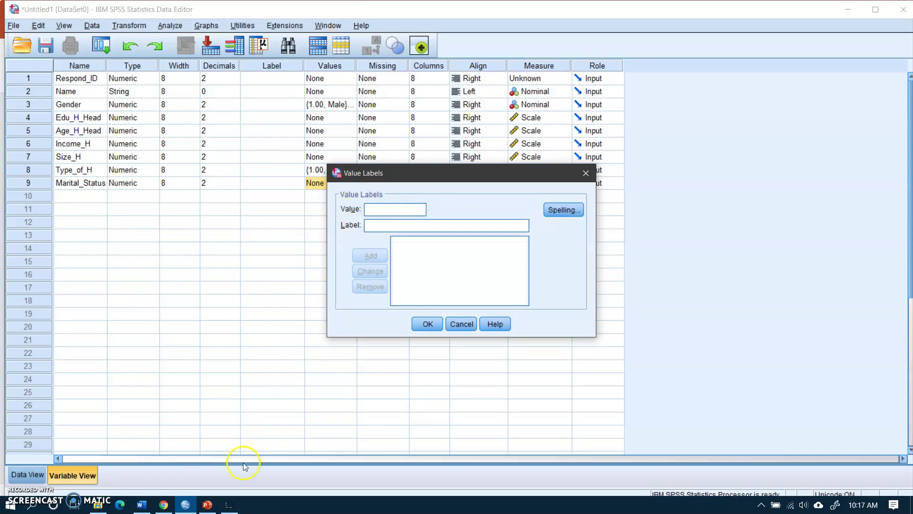
{"action": "left_click", "coordinate": [210, 508]}
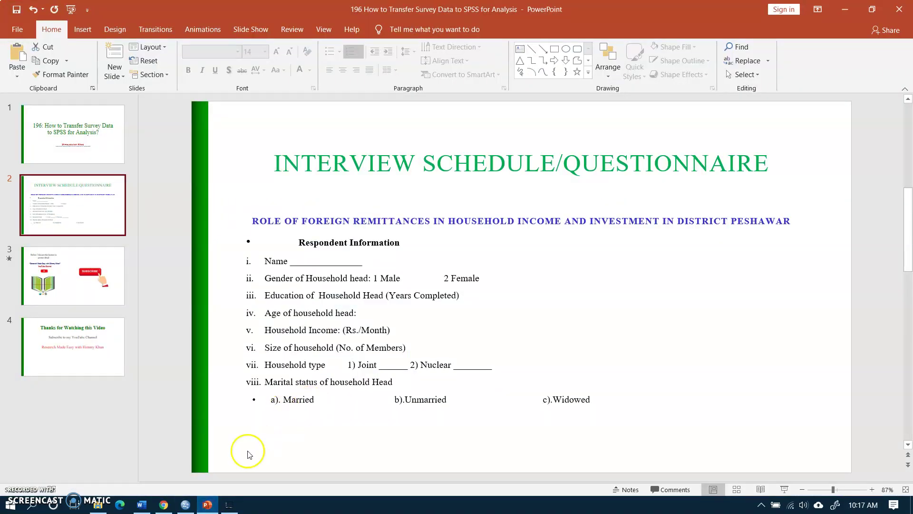
{"action": "left_click", "coordinate": [186, 506]}
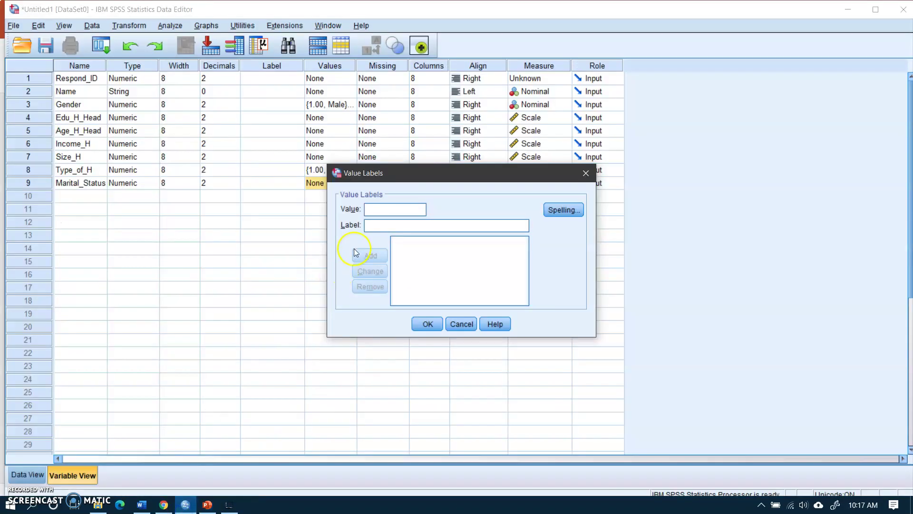
- Add the value label 1 = Married for Marital_Status
{"action": "type", "text": "1"}
{"action": "left_click", "coordinate": [374, 226]}
{"action": "type", "text": "Married"}
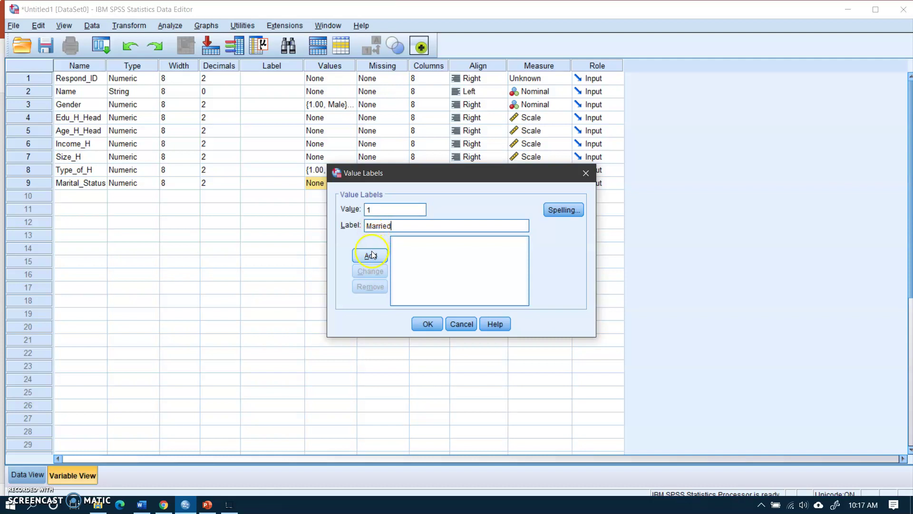
{"action": "left_click", "coordinate": [372, 255]}
- Add the value label 2 = Unmarried for Marital_Status
{"action": "type", "text": "2"}
{"action": "left_click", "coordinate": [372, 225]}
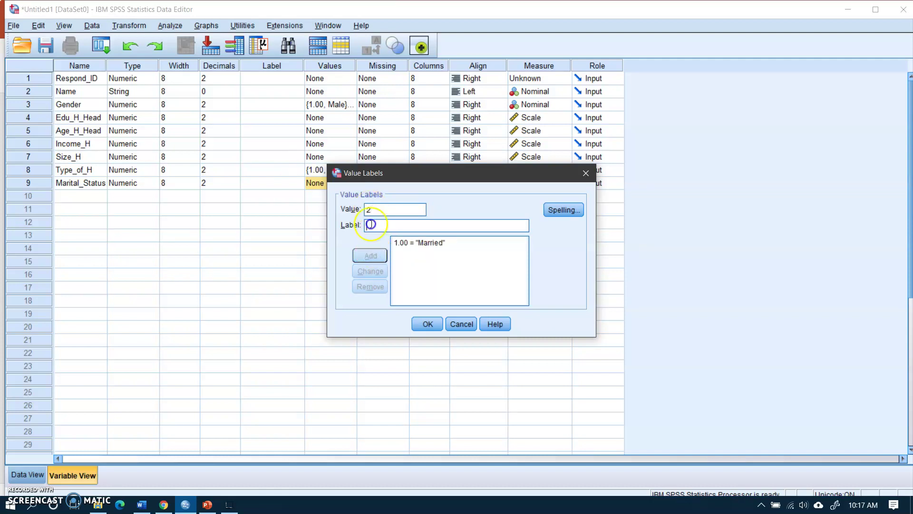
{"action": "type", "text": "Unmarried"}
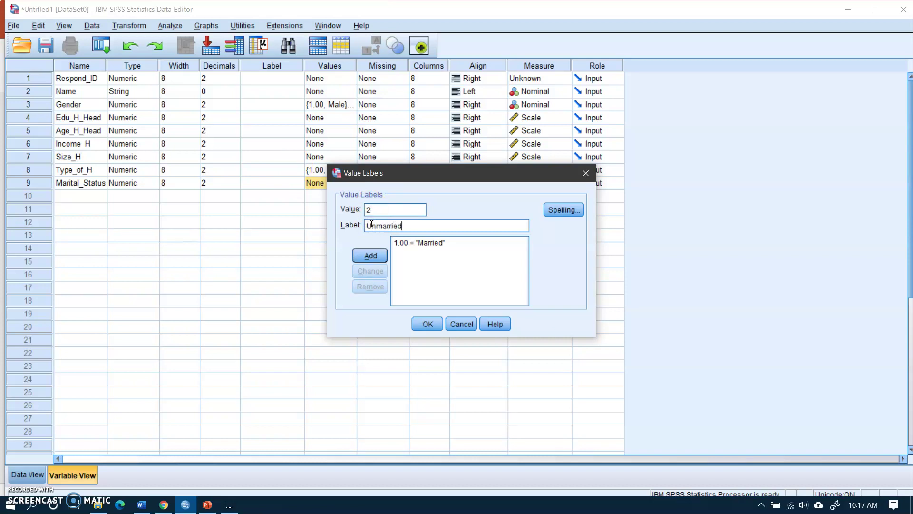
{"action": "left_click", "coordinate": [370, 233]}
{"action": "left_click", "coordinate": [367, 257]}
- Add the value label 3 = Widowed for Marital_Status
{"action": "left_click", "coordinate": [372, 208]}
{"action": "type", "text": "3"}
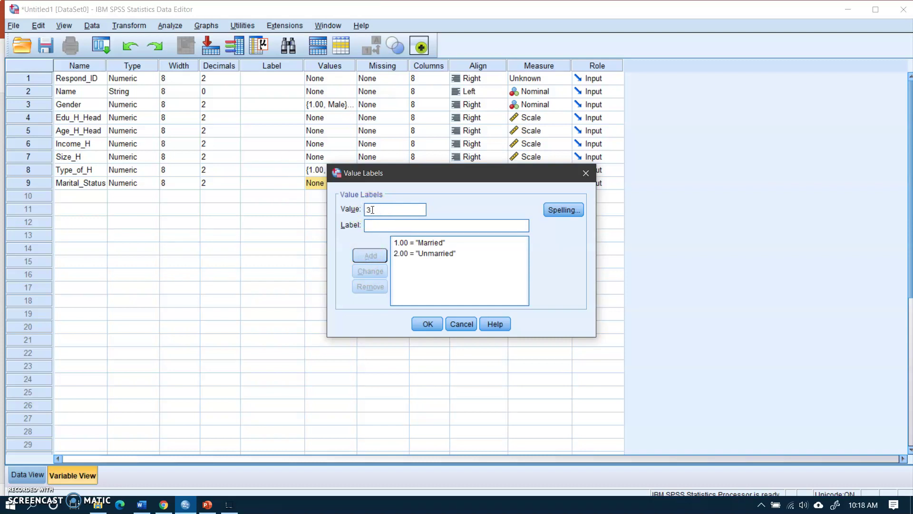
{"action": "left_click", "coordinate": [372, 225]}
{"action": "type", "text": "wido"}
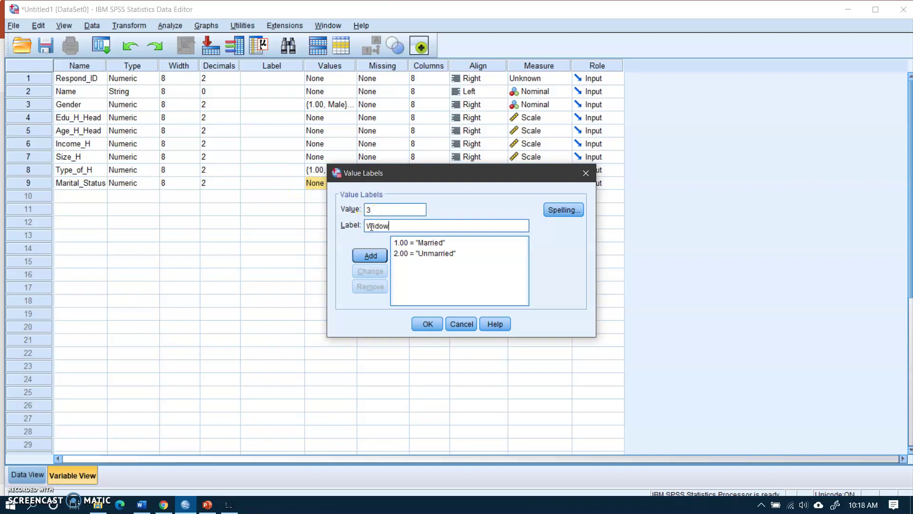
{"action": "left_click", "coordinate": [370, 256]}
- Add the value label 4 = Divorced for Marital_Status and apply the labels
{"action": "left_click", "coordinate": [372, 211]}
{"action": "type", "text": "4"}
{"action": "left_click", "coordinate": [372, 228]}
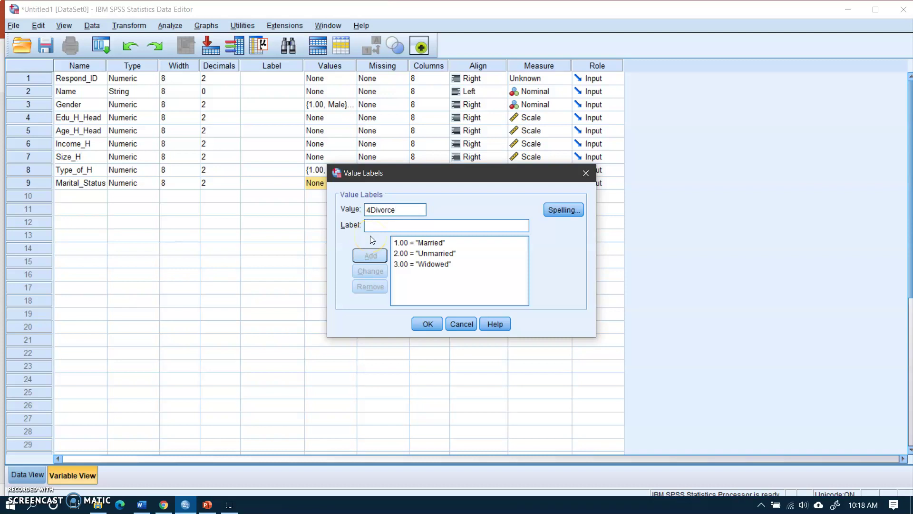
{"action": "left_click", "coordinate": [392, 213]}
{"action": "left_click", "coordinate": [395, 214]}
{"action": "key", "text": "BackSpace"}
{"action": "key", "text": "BackSpace"}
{"action": "key", "text": "BackSpace"}
{"action": "left_click", "coordinate": [378, 225]}
{"action": "type", "text": "Di"}
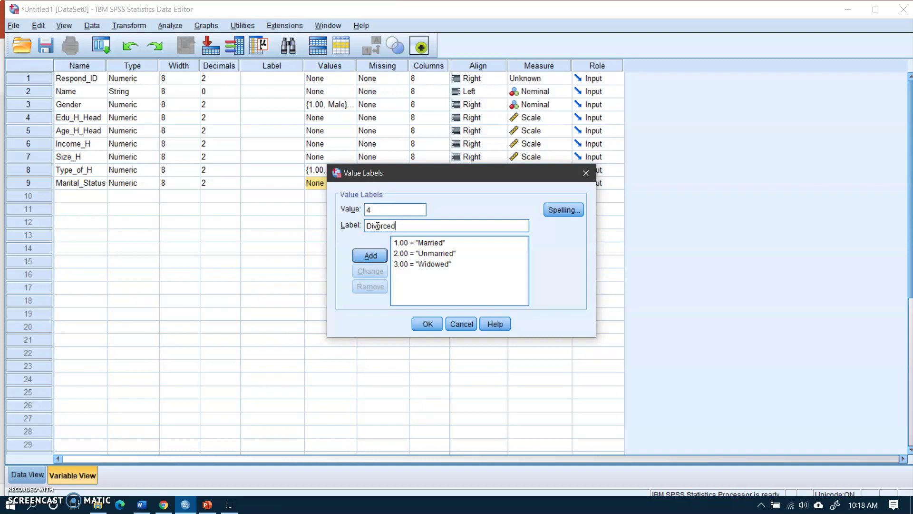
{"action": "left_click", "coordinate": [370, 256]}
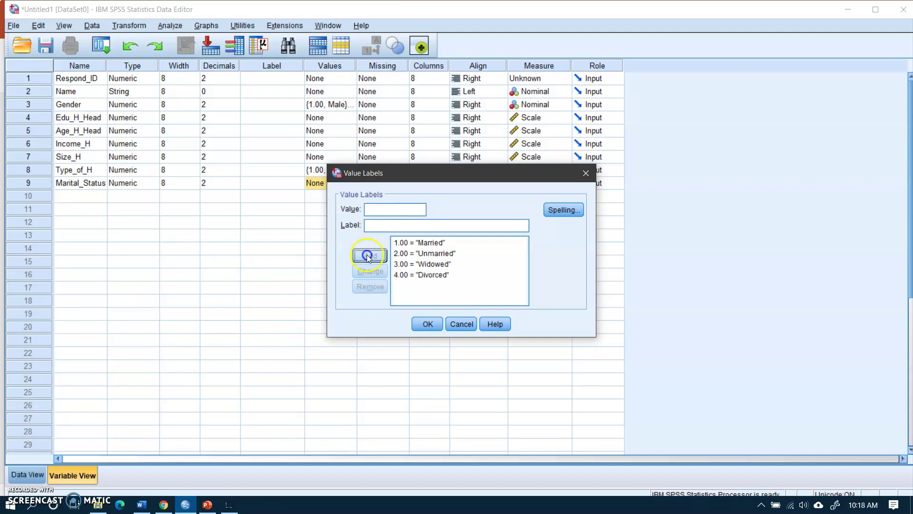
{"action": "left_click", "coordinate": [423, 324]}
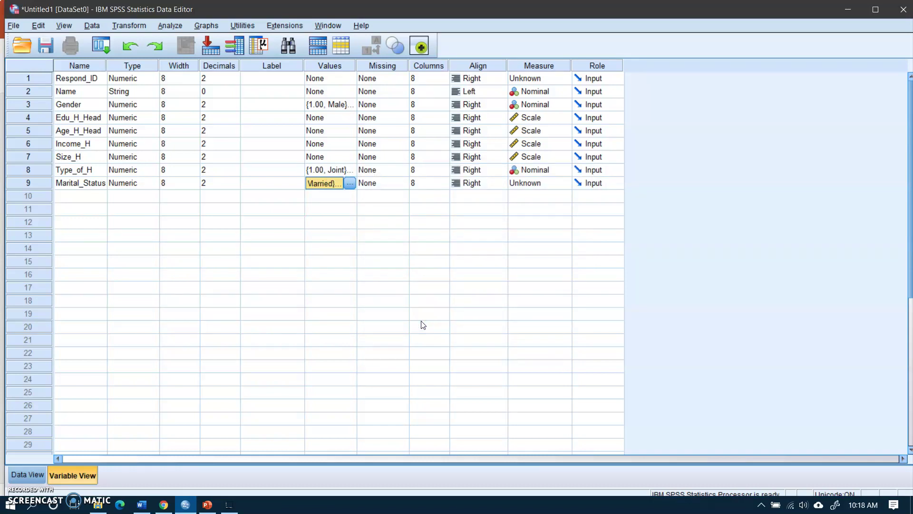
- Set the measurement level of Marital_Status to Nominal
{"action": "left_click", "coordinate": [330, 183]}
{"action": "left_click", "coordinate": [546, 184]}
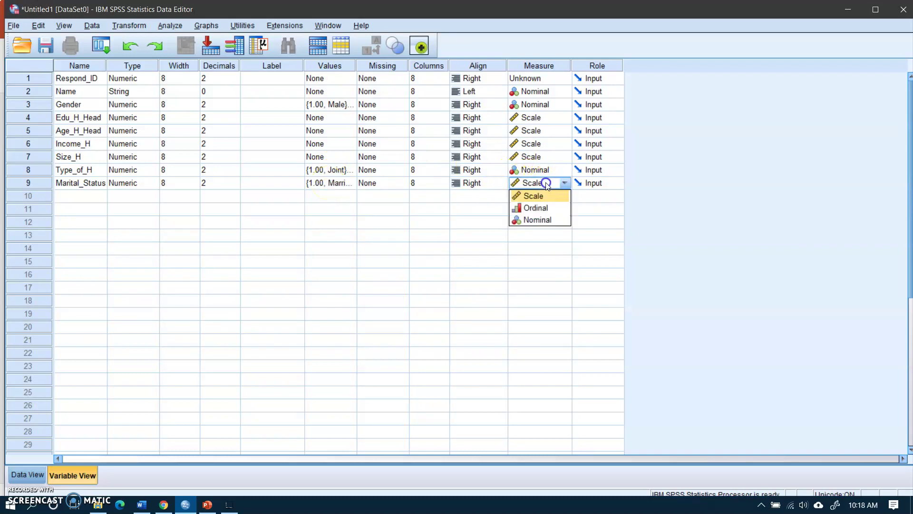
{"action": "left_click", "coordinate": [535, 220]}
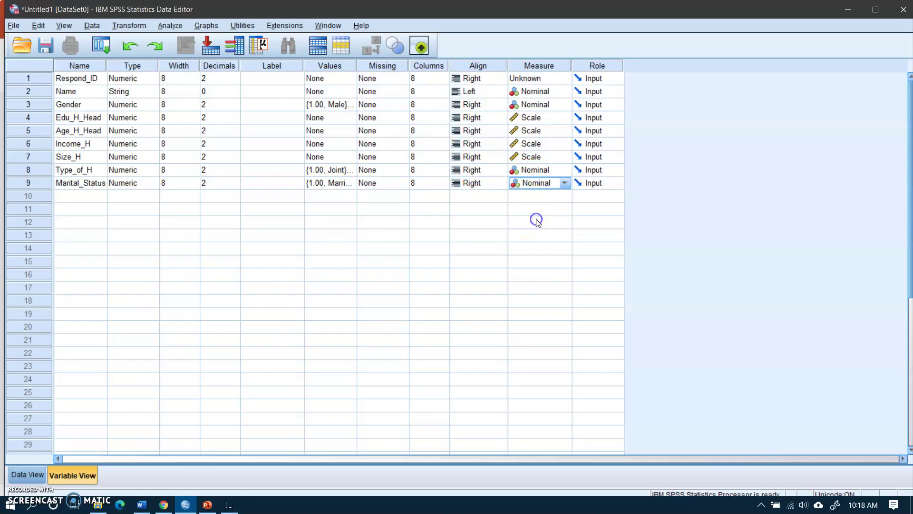
- Set the measurement level of Respond_ID to Scale and check the measurement options available for Name
{"action": "left_click", "coordinate": [530, 80]}
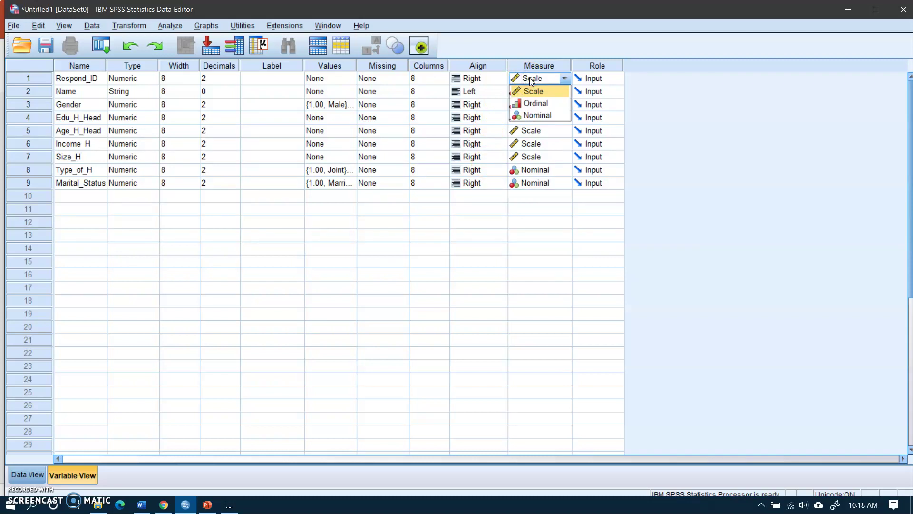
{"action": "left_click", "coordinate": [530, 80]}
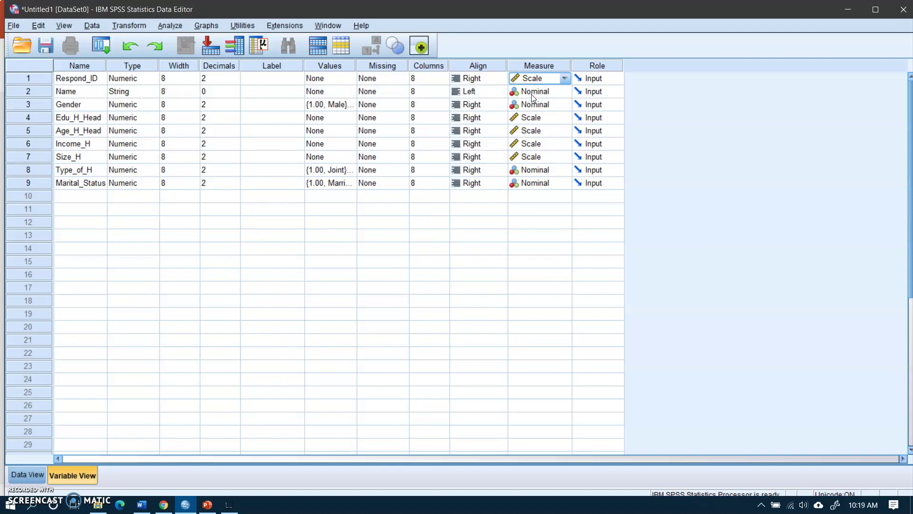
{"action": "left_click", "coordinate": [533, 94]}
{"action": "left_click", "coordinate": [539, 93]}
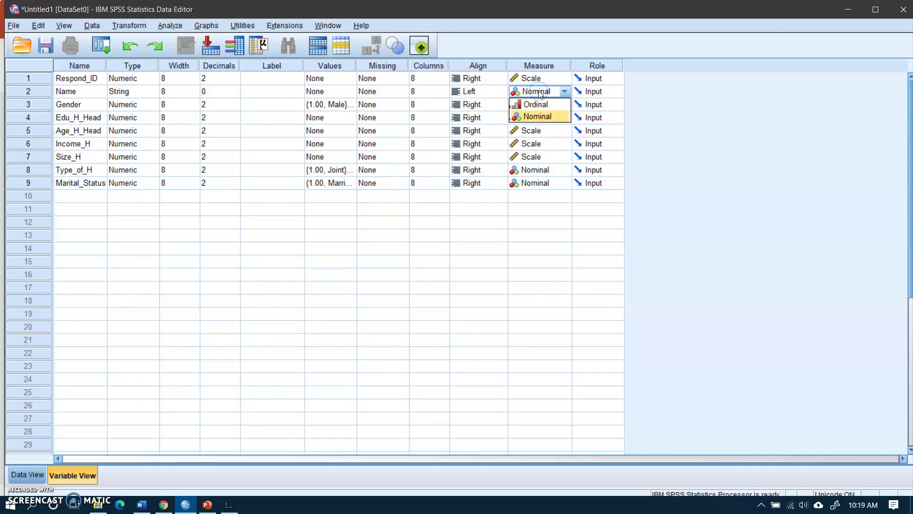
{"action": "left_click", "coordinate": [564, 93]}
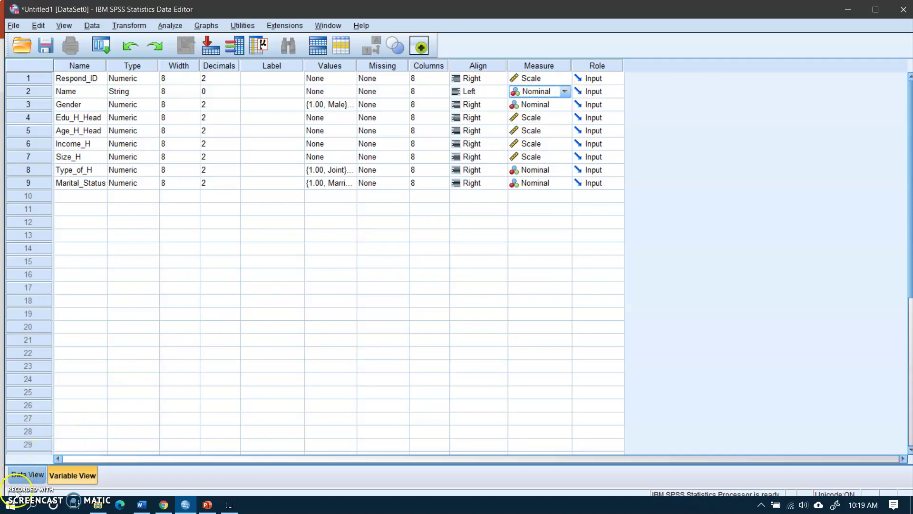
- Show the data sheet and enter the respondent IDs 1, 2 and 3 in the first three cases of Respond_ID
{"action": "left_click", "coordinate": [31, 476]}
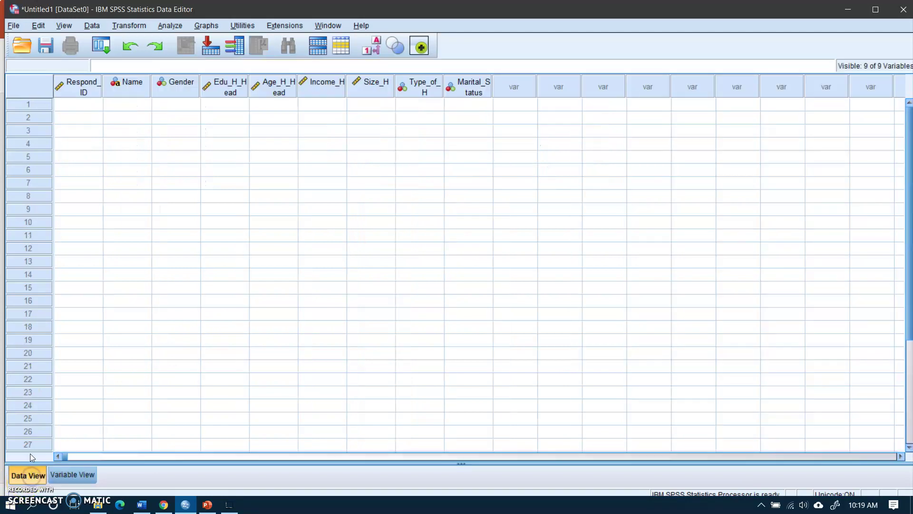
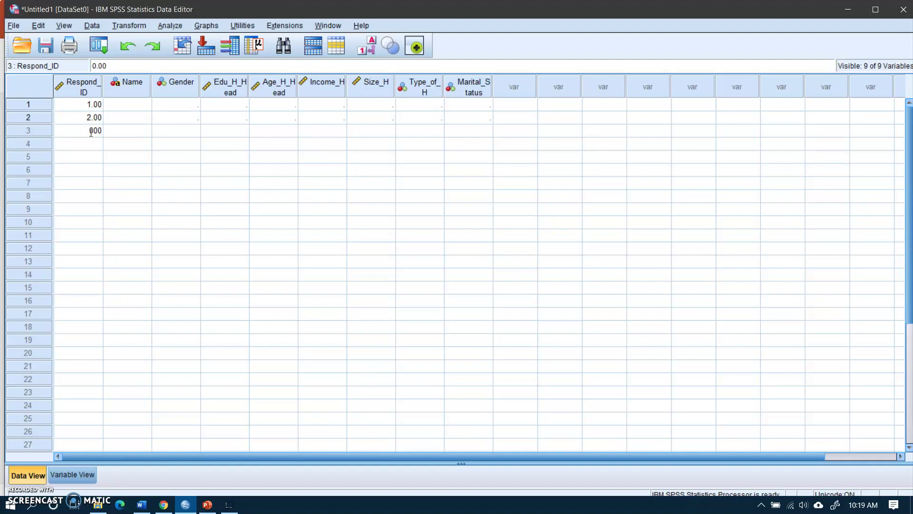
{"action": "key", "text": "Return"}
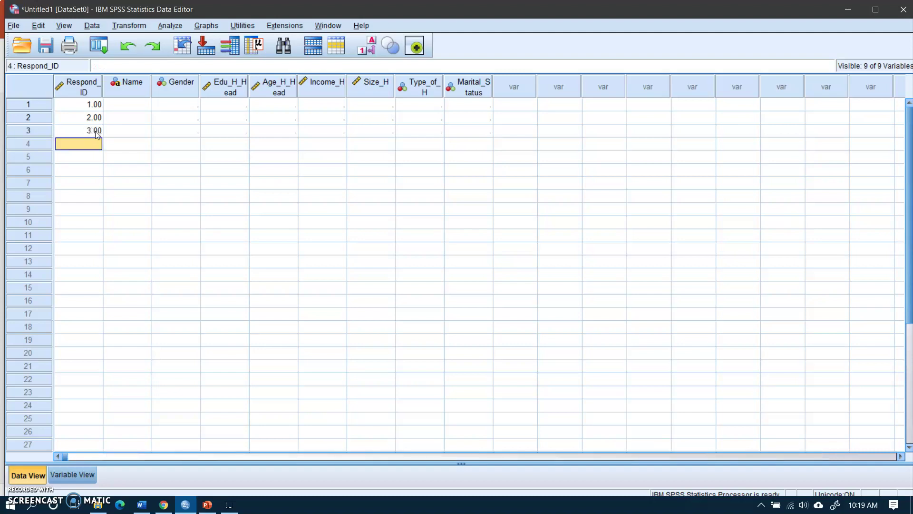
{"action": "left_click", "coordinate": [96, 134]}
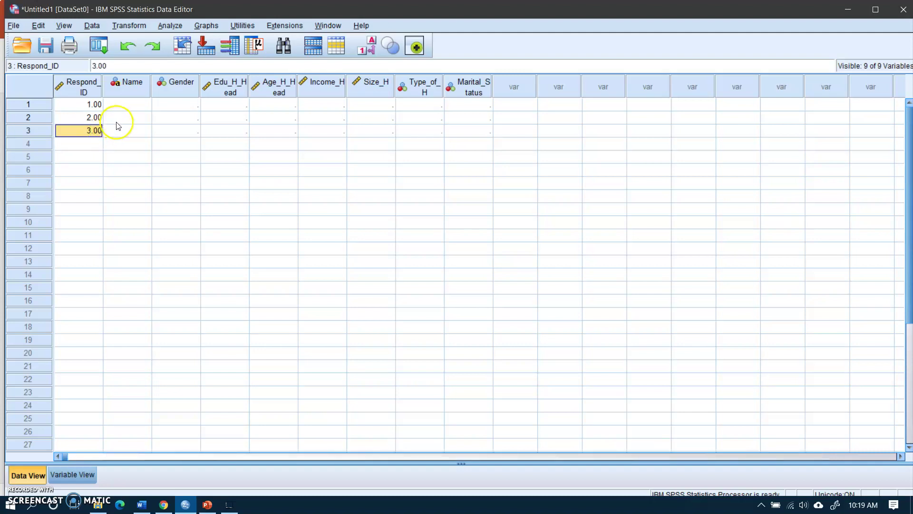
- Enter the three respondents' first names in the Name variable for cases 1 to 3
{"action": "left_click", "coordinate": [126, 104]}
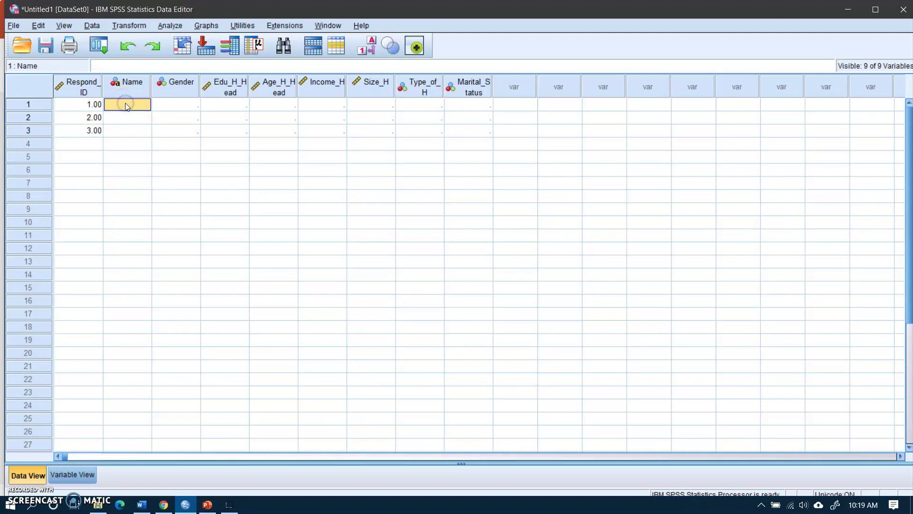
{"action": "type", "text": "David"}
{"action": "key", "text": "Return"}
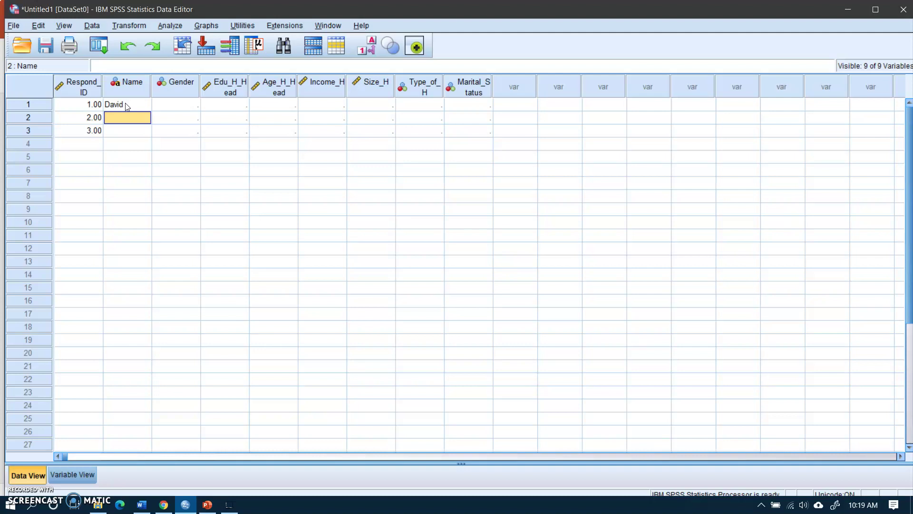
{"action": "type", "text": "Gerald"}
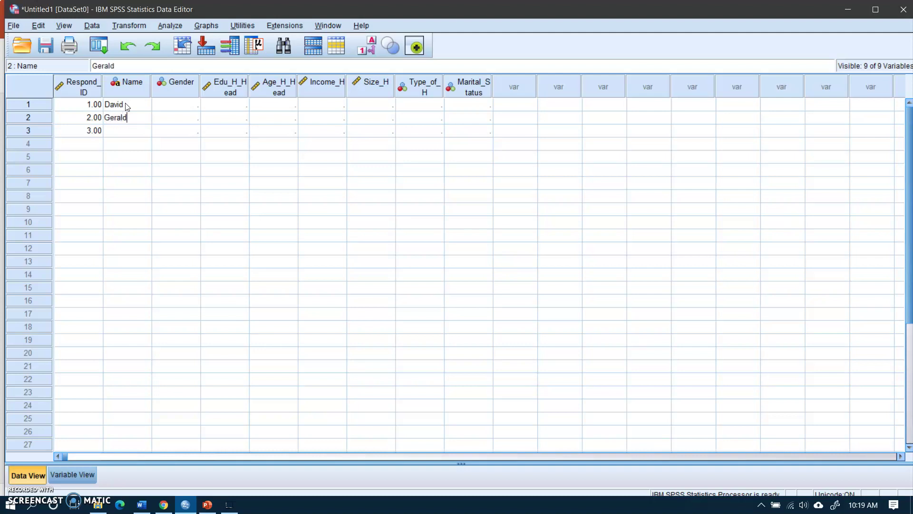
{"action": "key", "text": "Return"}
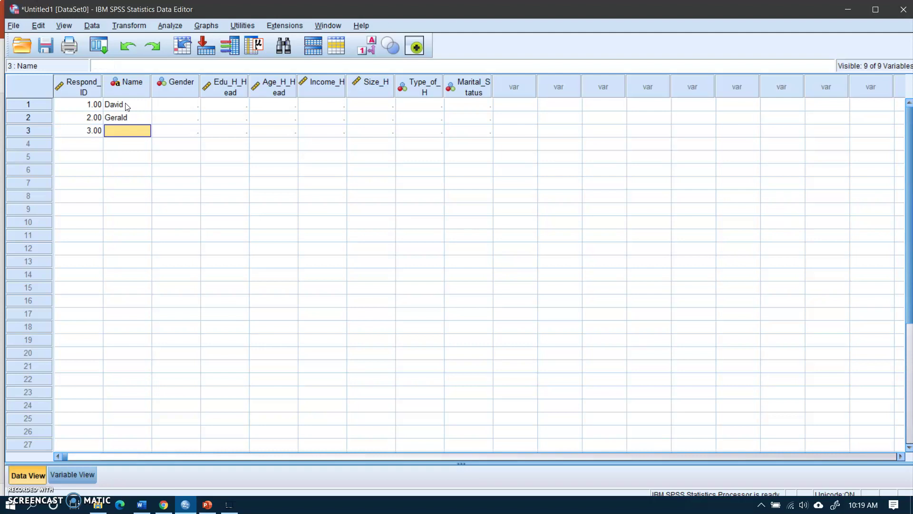
{"action": "type", "text": "Saleem"}
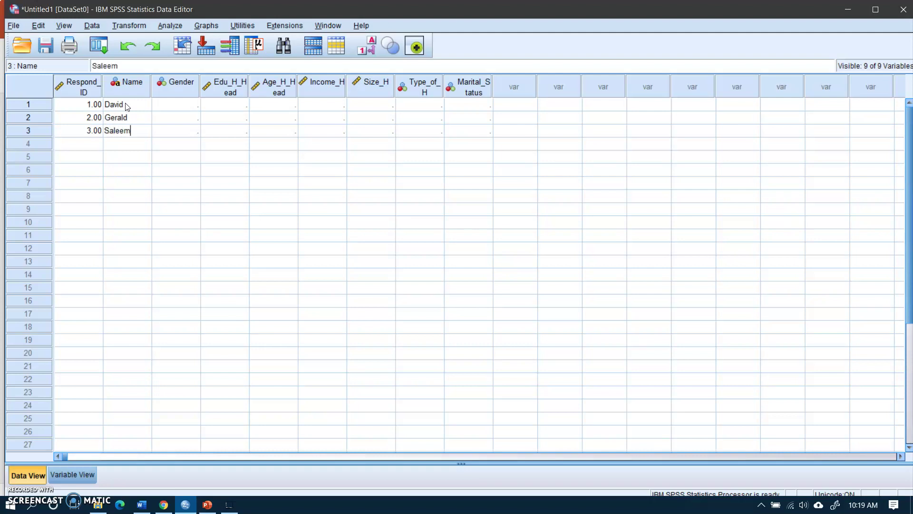
- Enter the Gender codes 1, 1 and 2 for cases 1 to 3
{"action": "left_click", "coordinate": [196, 109]}
{"action": "type", "text": "1"}
{"action": "key", "text": "Return"}
{"action": "type", "text": "1"}
{"action": "key", "text": "Return"}
{"action": "type", "text": "2"}
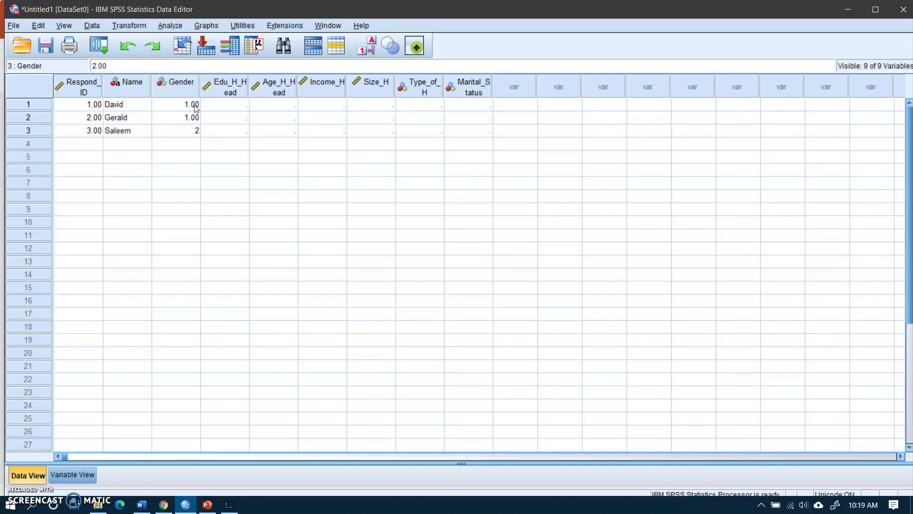
- Enter the household heads' education values 16, 14 and 10 in Edu_H_Head for cases 1 to 3
{"action": "left_click", "coordinate": [237, 104]}
{"action": "type", "text": "10"}
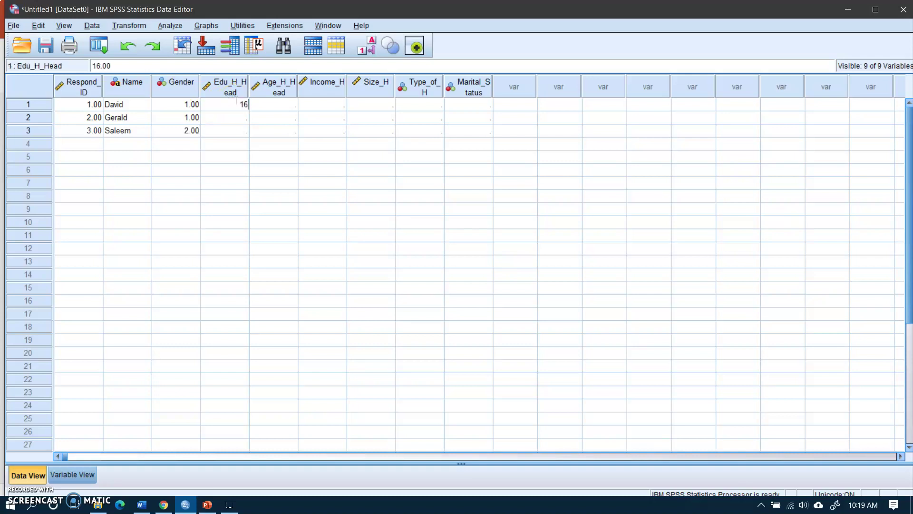
{"action": "key", "text": "Return"}
{"action": "type", "text": "14"}
{"action": "key", "text": "Return"}
{"action": "type", "text": "10"}
{"action": "key", "text": "Return"}
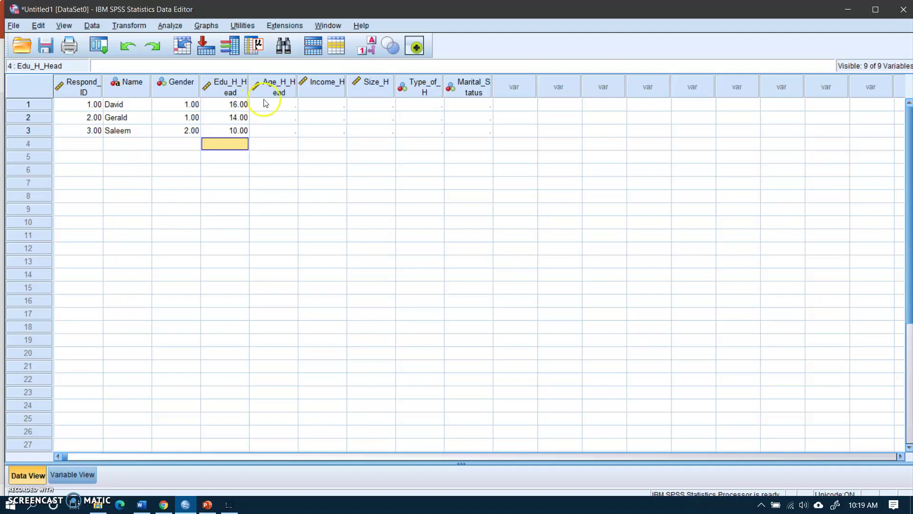
- Enter the household heads' ages 47, 56 and 63 in Age_H_Head for cases 1 to 3
{"action": "left_click", "coordinate": [285, 104]}
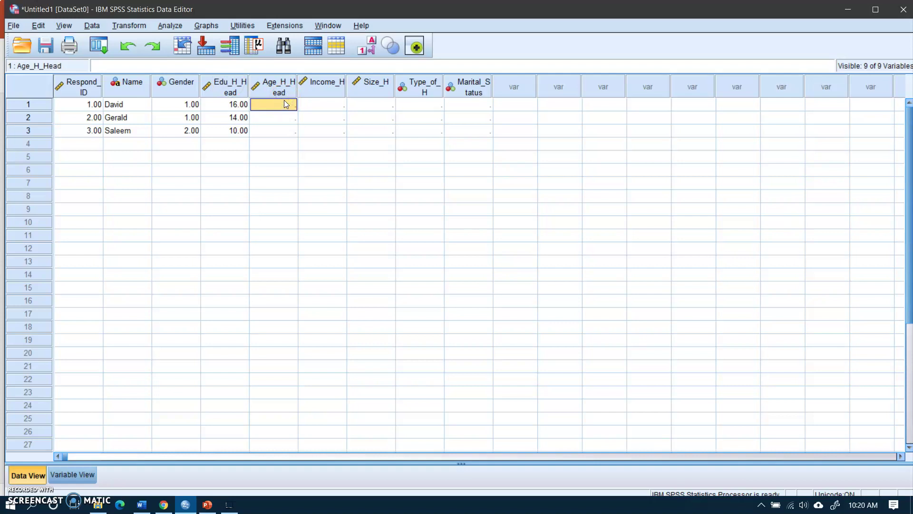
{"action": "type", "text": "47"}
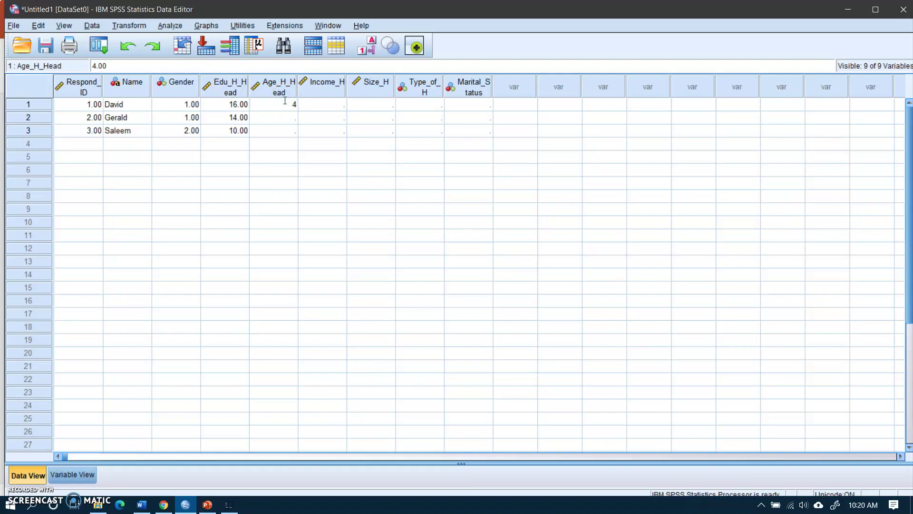
{"action": "key", "text": "Return"}
{"action": "type", "text": "56"}
{"action": "key", "text": "Return"}
{"action": "type", "text": "63"}
{"action": "key", "text": "Tab"}
- Enter the household incomes 234566, 456769 and 4567654 in Income_H for cases 1 to 3
{"action": "key", "text": "Up"}
{"action": "key", "text": "Up"}
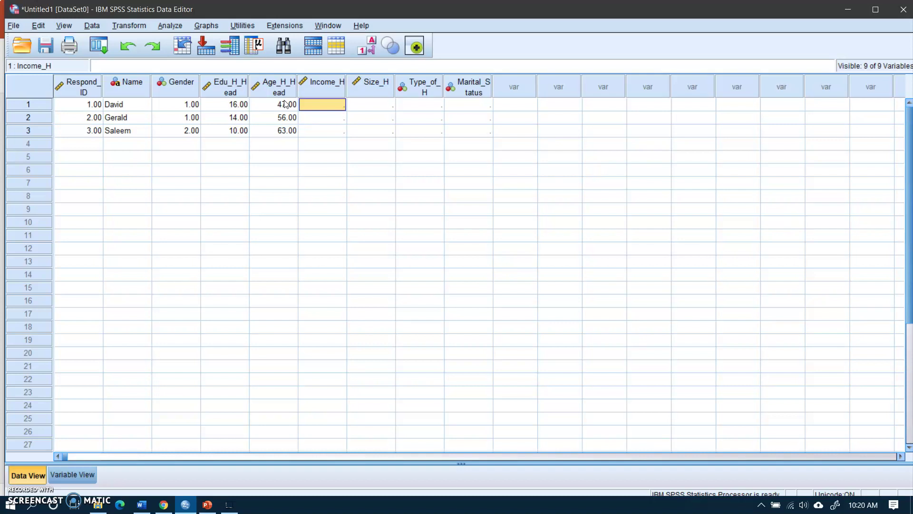
{"action": "type", "text": "23456"}
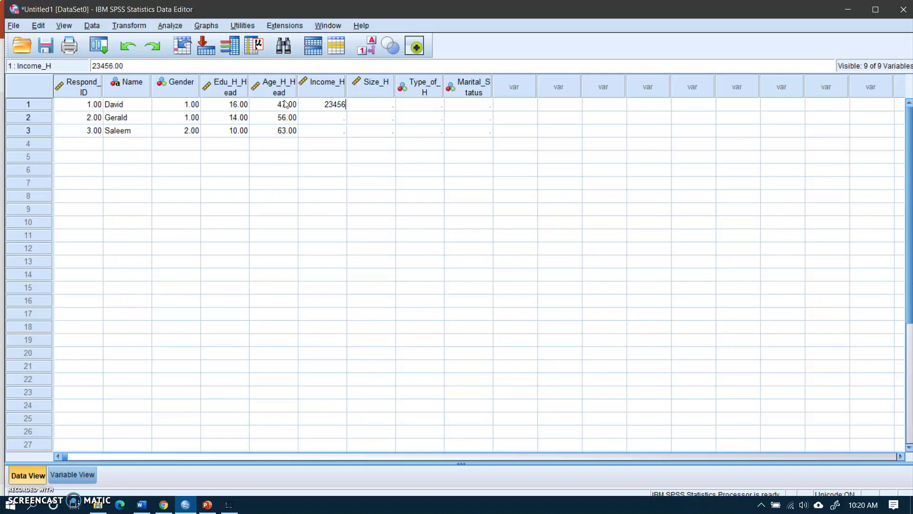
{"action": "type", "text": "6"}
{"action": "key", "text": "Return"}
{"action": "type", "text": "45676"}
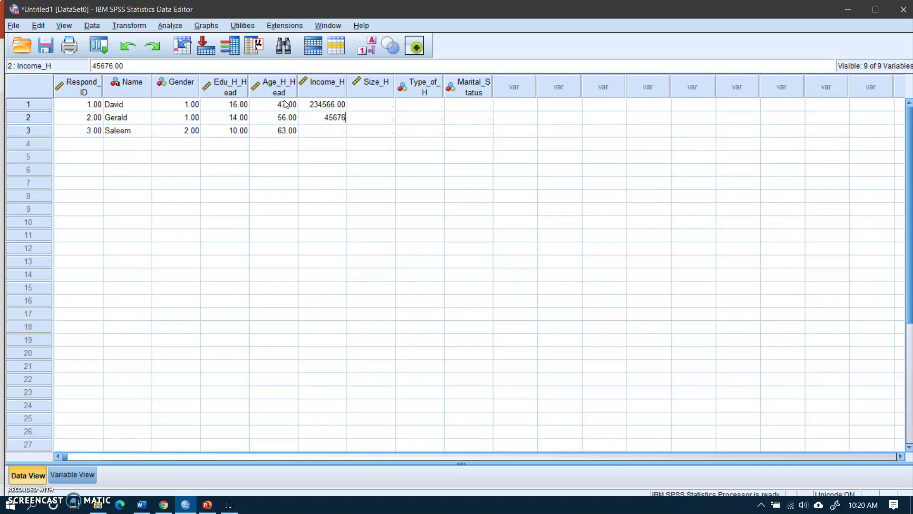
{"action": "type", "text": "9"}
{"action": "key", "text": "Return"}
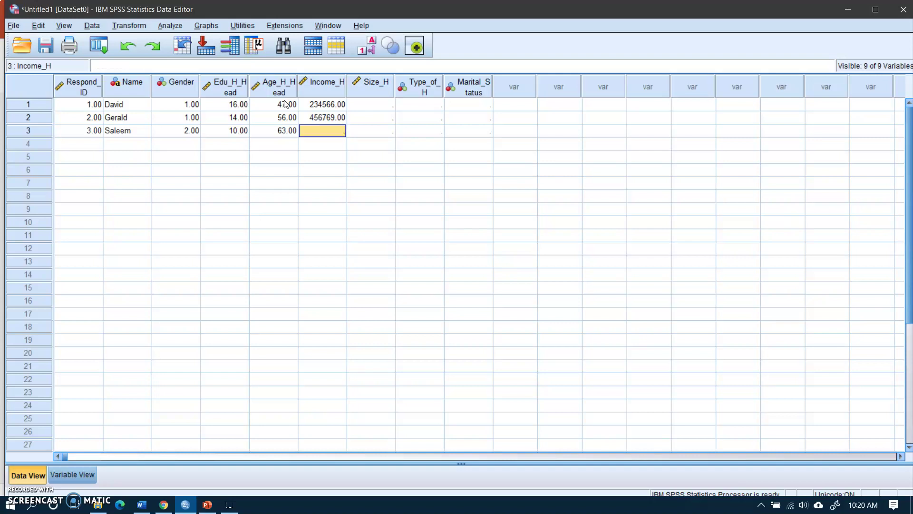
{"action": "type", "text": "4567"}
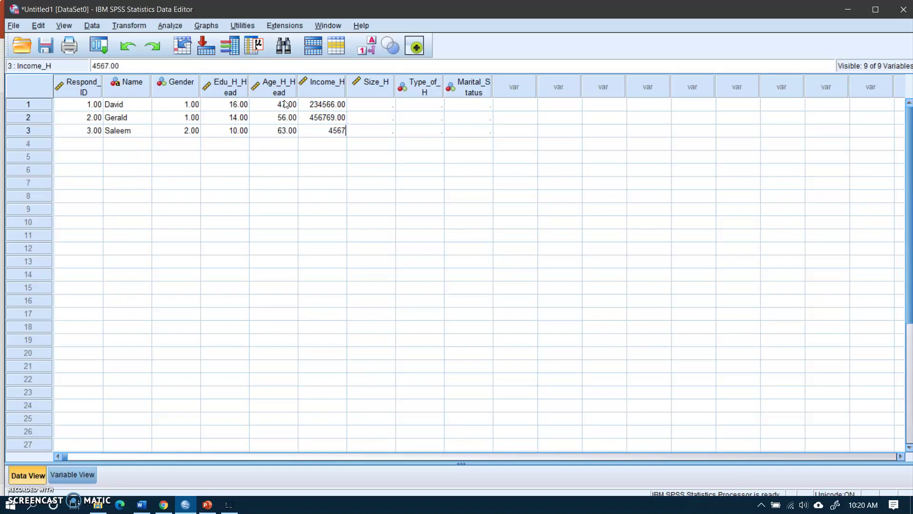
{"action": "type", "text": "654"}
{"action": "key", "text": "Return"}
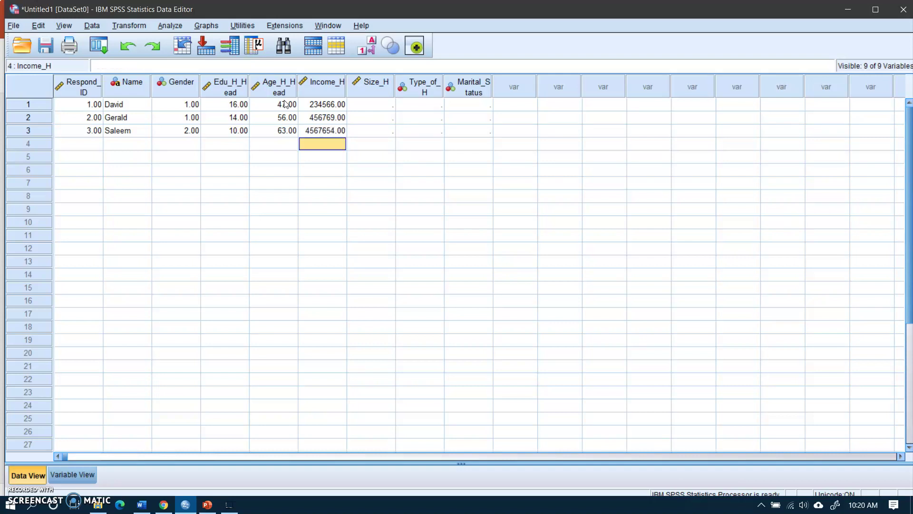
- Enter the household sizes 5, 4 and 10 in Size_H for cases 1 to 3
{"action": "left_click", "coordinate": [384, 105]}
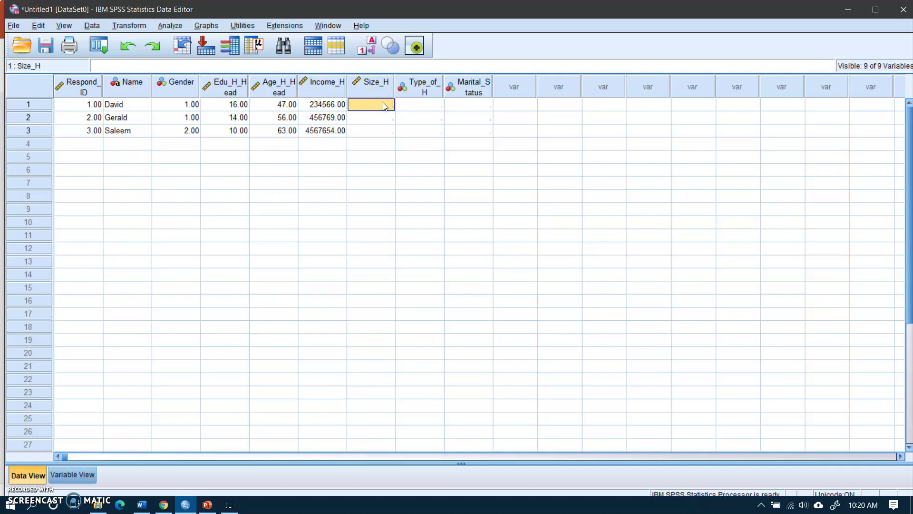
{"action": "type", "text": "5"}
{"action": "key", "text": "Return"}
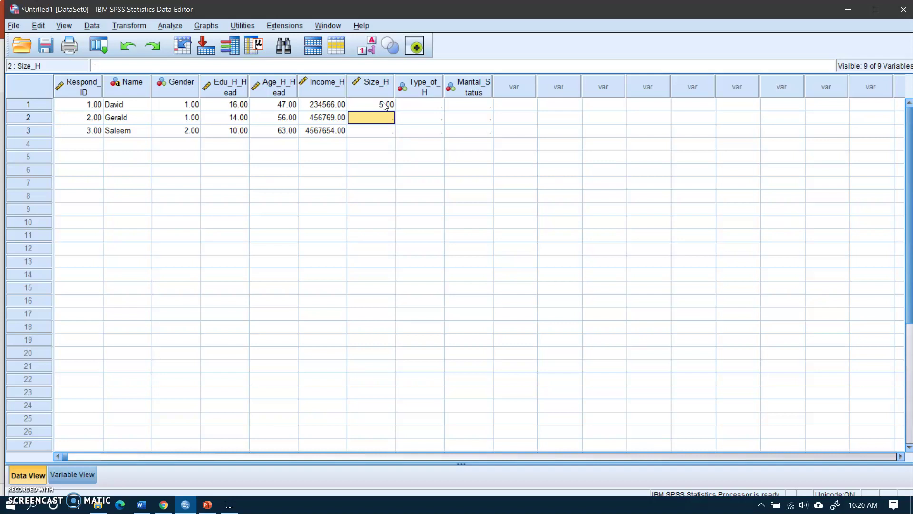
{"action": "type", "text": "4"}
{"action": "key", "text": "Return"}
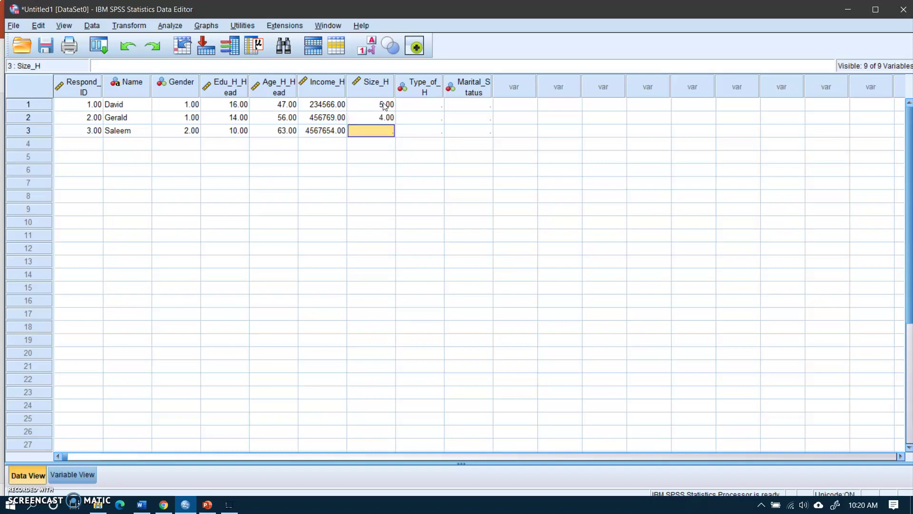
{"action": "type", "text": "10"}
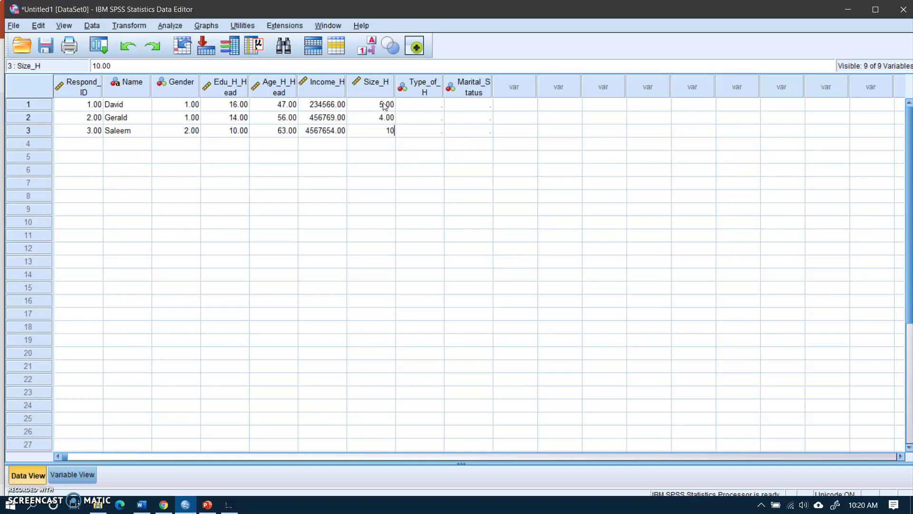
{"action": "key", "text": "Tab"}
- Enter the household type codes 1, 2 and 1 in Type_of_H for cases 1 to 3
{"action": "key", "text": "Up"}
{"action": "key", "text": "Up"}
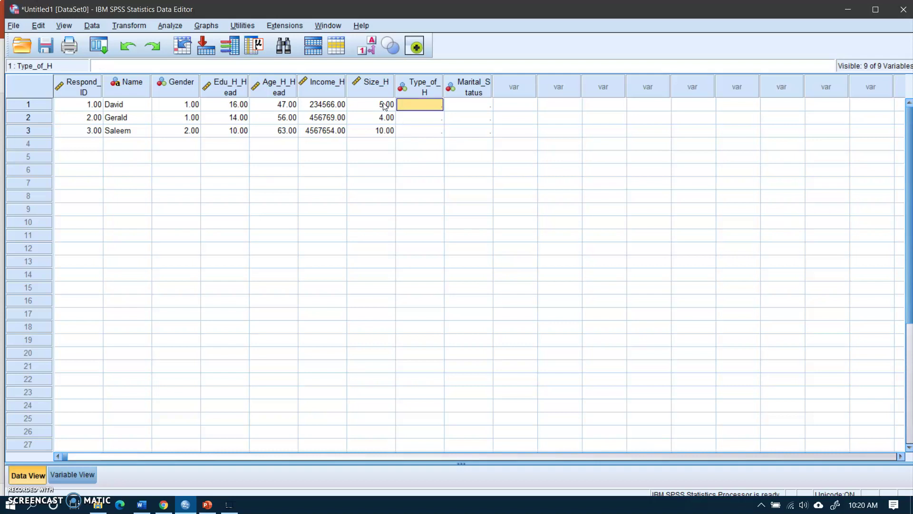
{"action": "type", "text": "1"}
{"action": "key", "text": "Return"}
{"action": "type", "text": "2"}
{"action": "key", "text": "Return"}
{"action": "type", "text": "1"}
{"action": "key", "text": "Tab"}
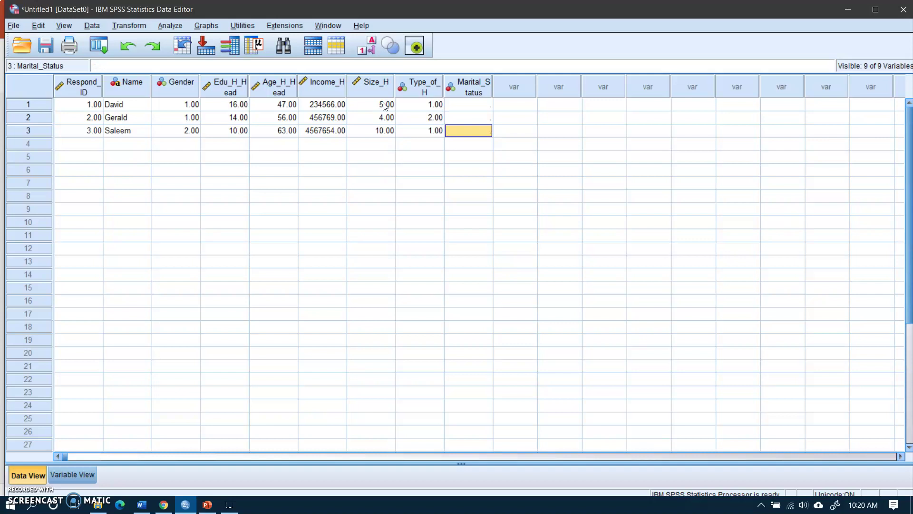
- Enter the marital status codes 1, 2 and 3 in Marital_Status for cases 1 to 3
{"action": "key", "text": "Up"}
{"action": "key", "text": "Up"}
{"action": "type", "text": "1"}
{"action": "key", "text": "Return"}
{"action": "type", "text": "2"}
{"action": "key", "text": "Return"}
{"action": "type", "text": "3"}
{"action": "key", "text": "Return"}
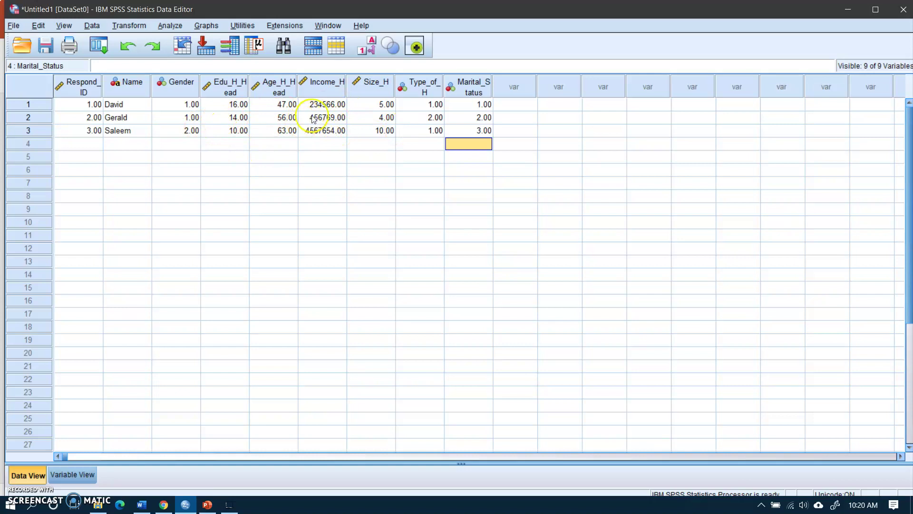
- Toggle the data between numeric codes and value labels, leaving the value labels displayed
{"action": "left_click", "coordinate": [372, 44]}
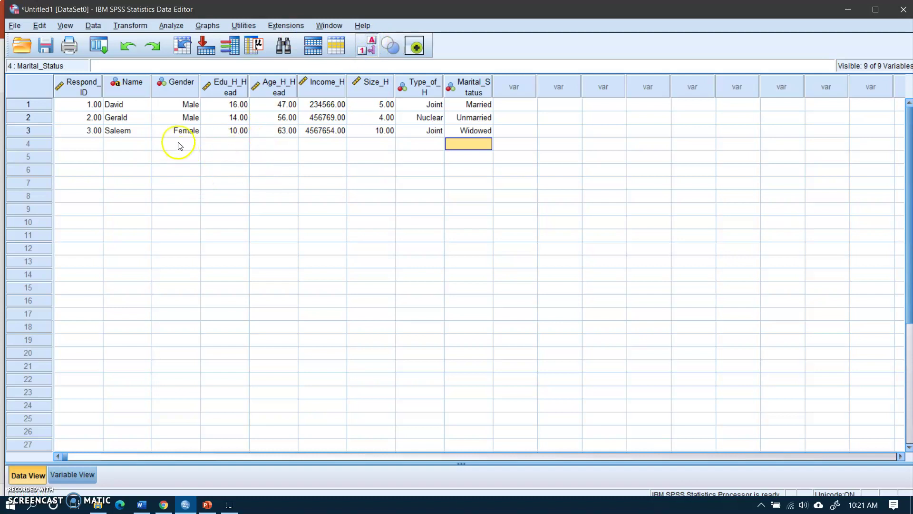
{"action": "left_click", "coordinate": [362, 51]}
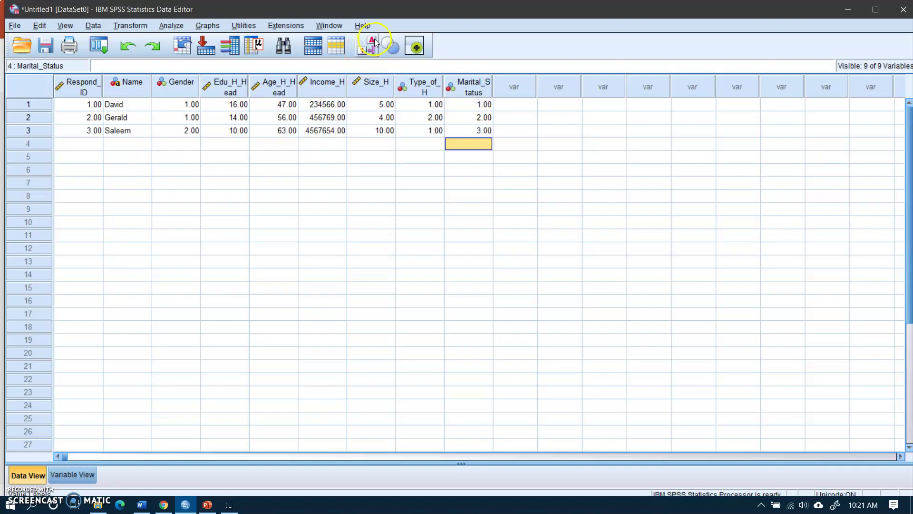
{"action": "left_click", "coordinate": [374, 42]}
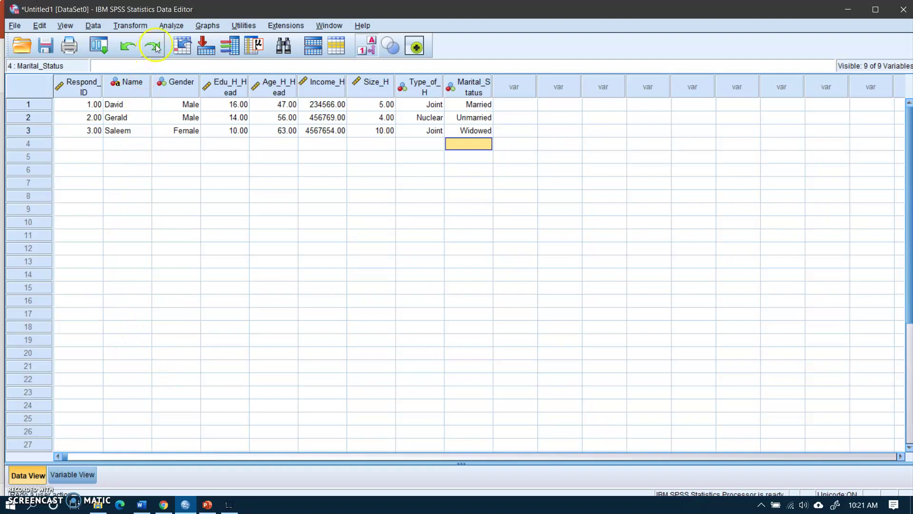
- Run a Frequencies analysis with frequency tables for Gender, Type_of_H and Marital_Status
{"action": "left_click", "coordinate": [170, 28]}
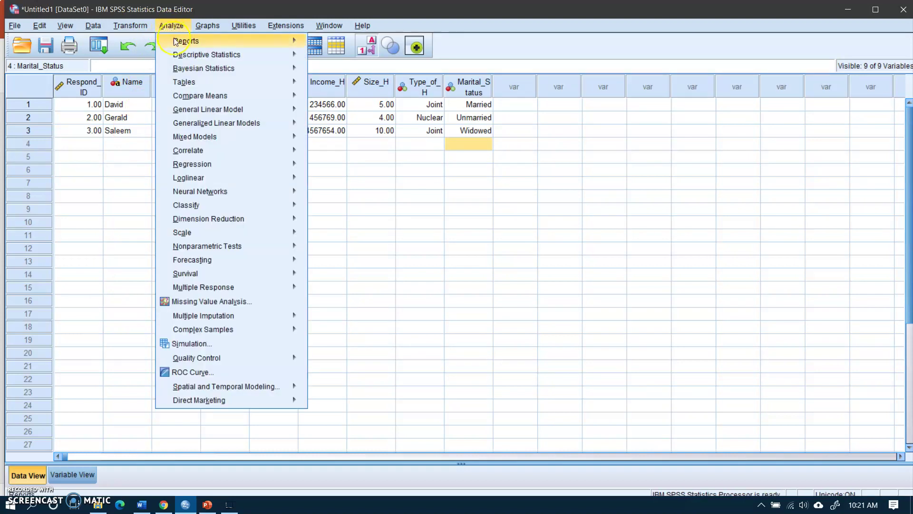
{"action": "left_click", "coordinate": [244, 62]}
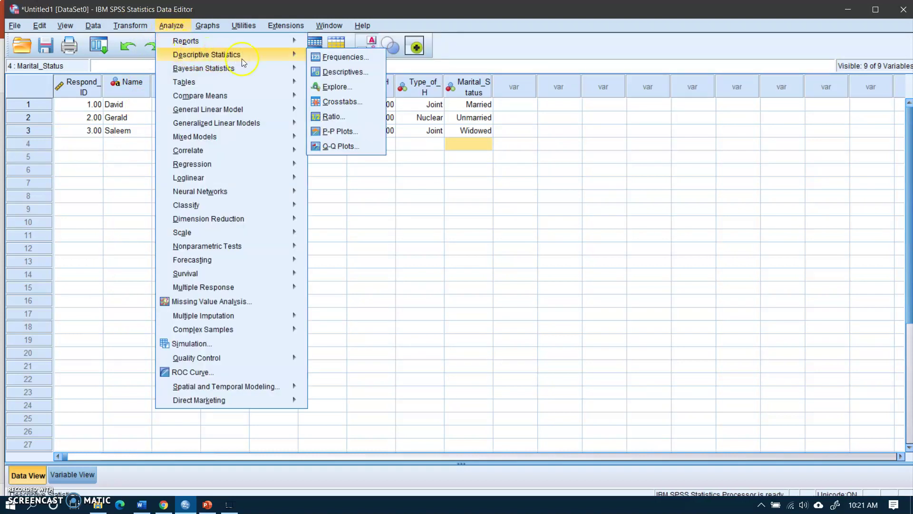
{"action": "left_click", "coordinate": [340, 56]}
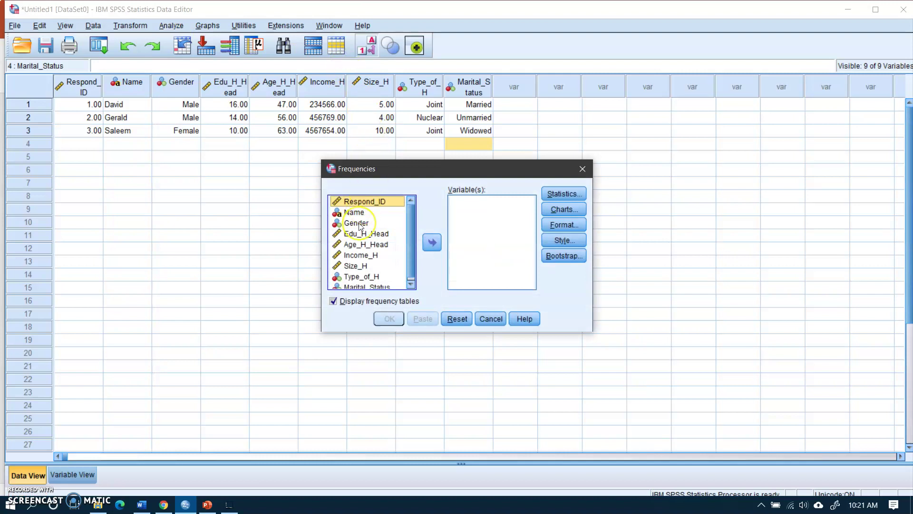
{"action": "left_click", "coordinate": [357, 223]}
{"action": "left_click", "coordinate": [430, 243]}
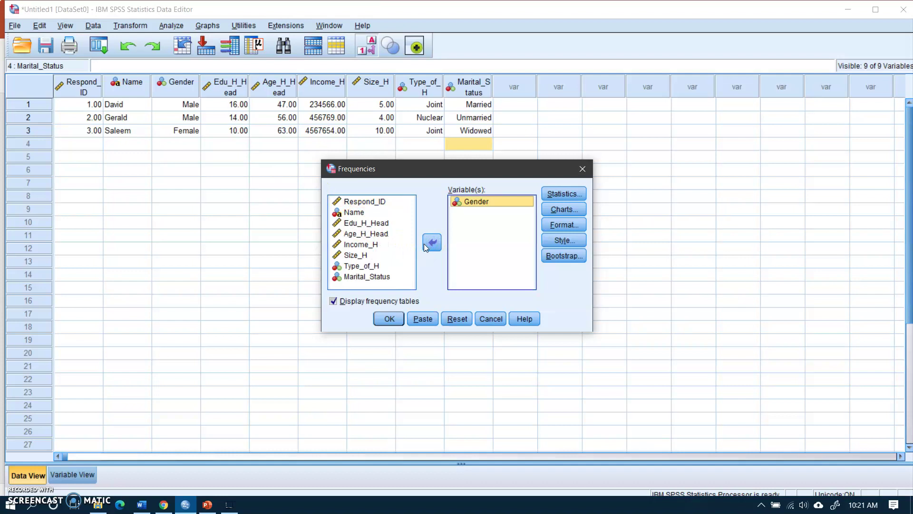
{"action": "left_click", "coordinate": [369, 267]}
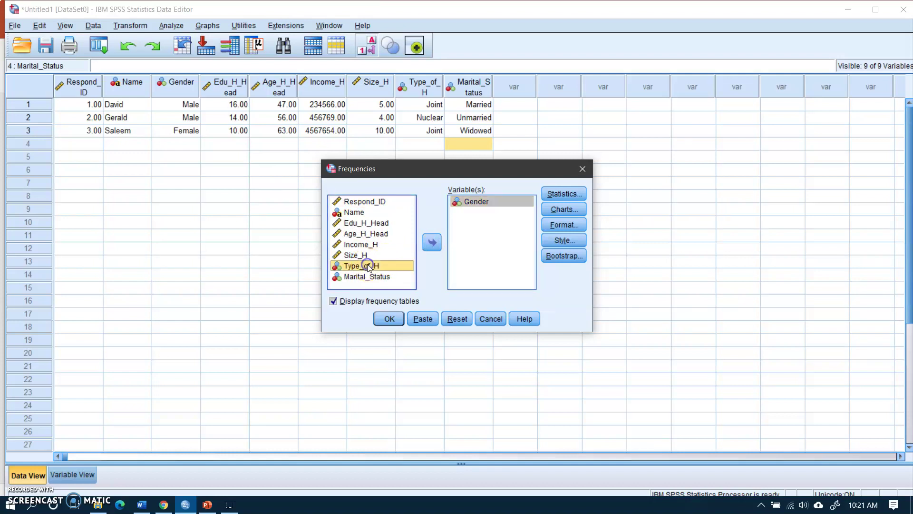
{"action": "left_click", "coordinate": [430, 248]}
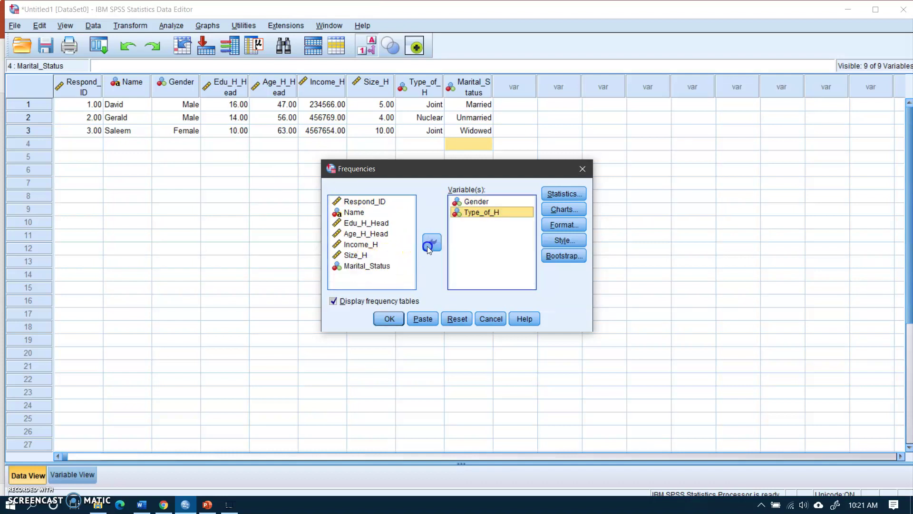
{"action": "left_click", "coordinate": [369, 266]}
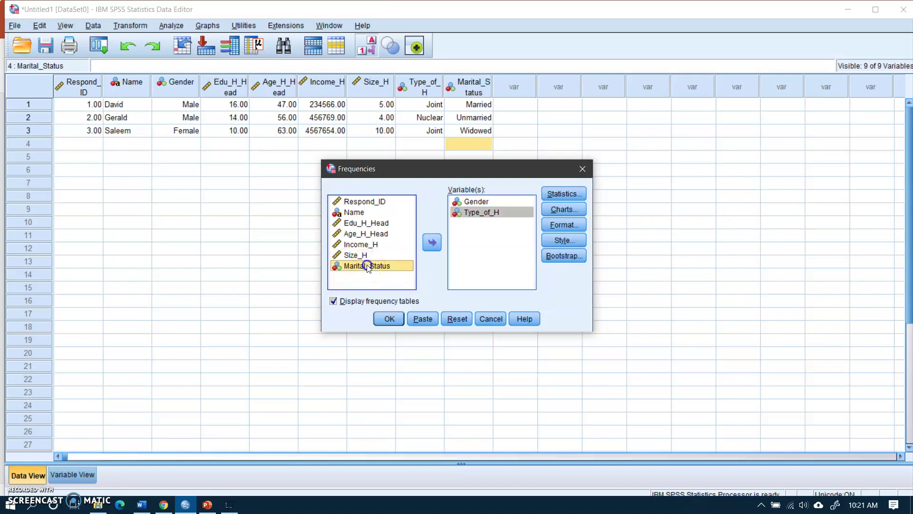
{"action": "left_click", "coordinate": [431, 244]}
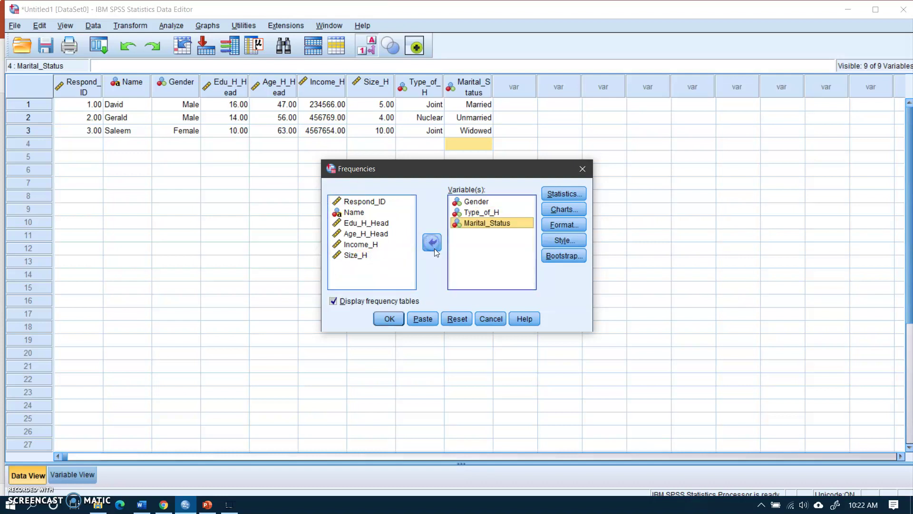
{"action": "left_click", "coordinate": [389, 322]}
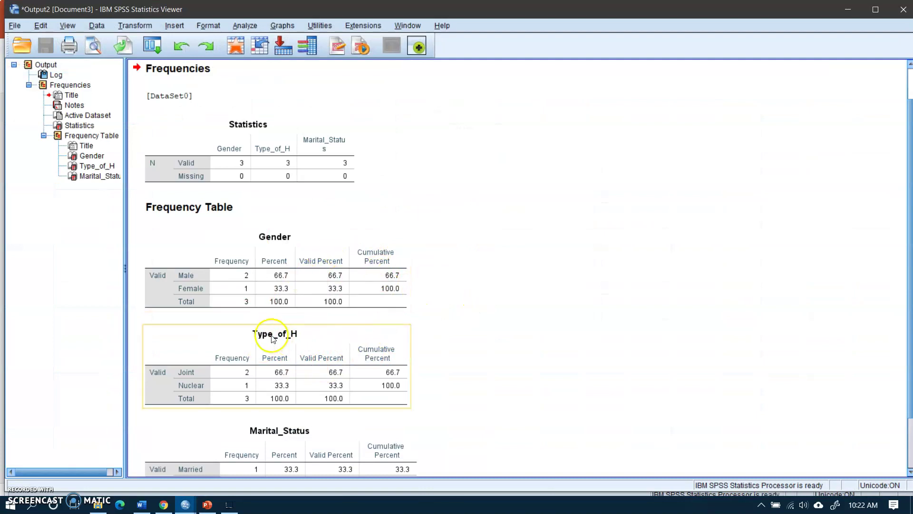
- Examine the frequencies and percentages in the Gender, Type_of_H and Marital_Status tables and the case counts in the Statistics table
{"action": "left_click", "coordinate": [281, 283]}
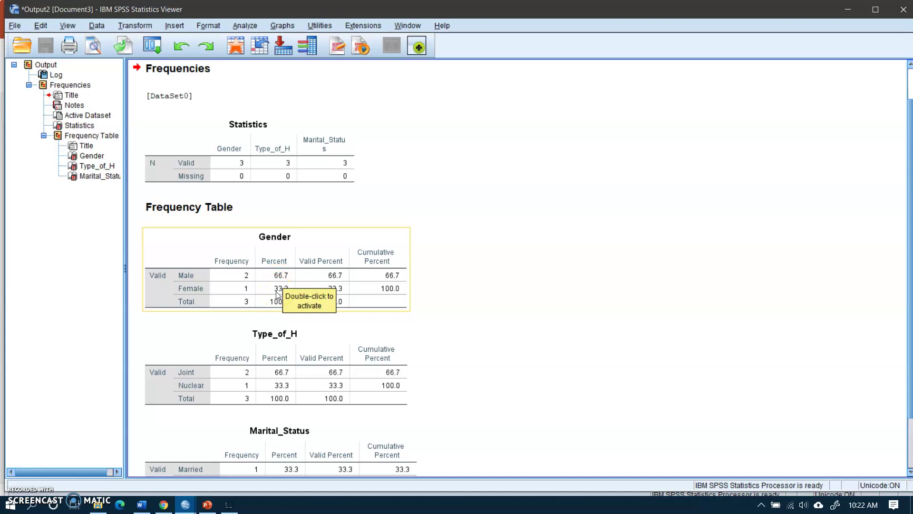
{"action": "left_click", "coordinate": [332, 283]}
{"action": "left_click", "coordinate": [284, 373]}
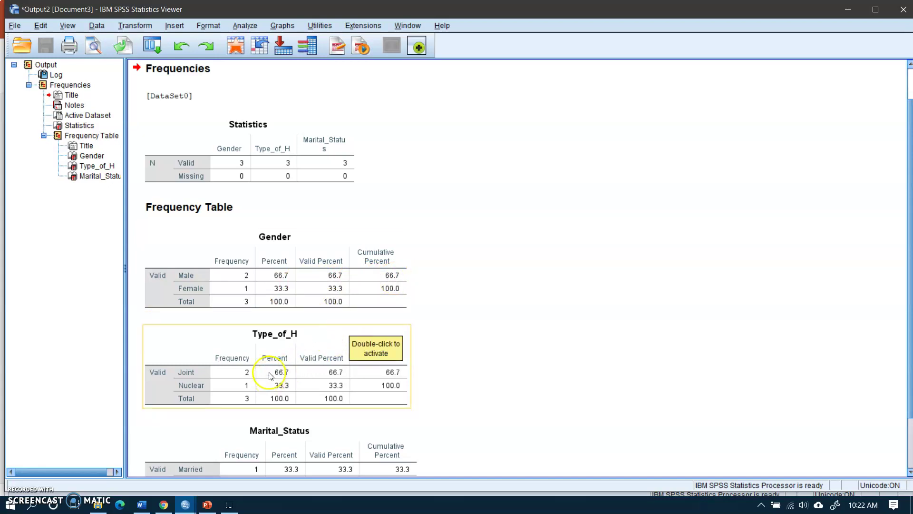
{"action": "left_click", "coordinate": [280, 344]}
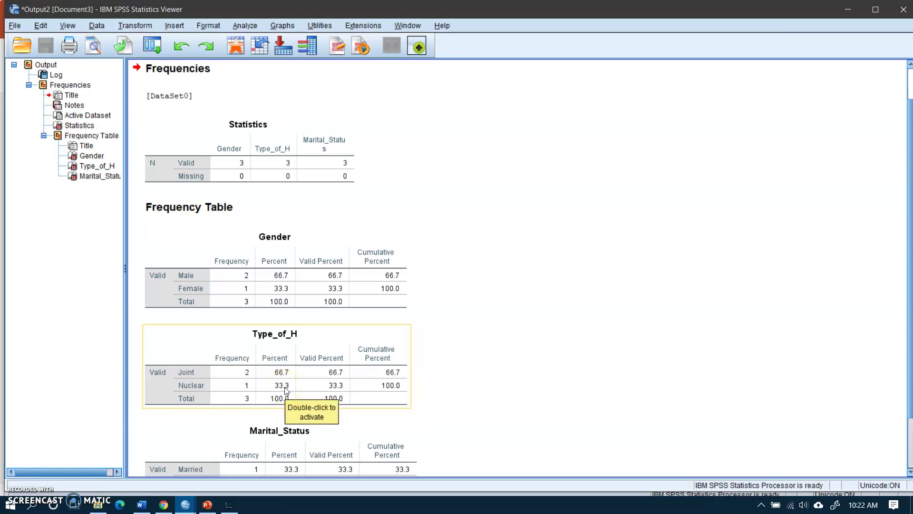
{"action": "left_click", "coordinate": [330, 382]}
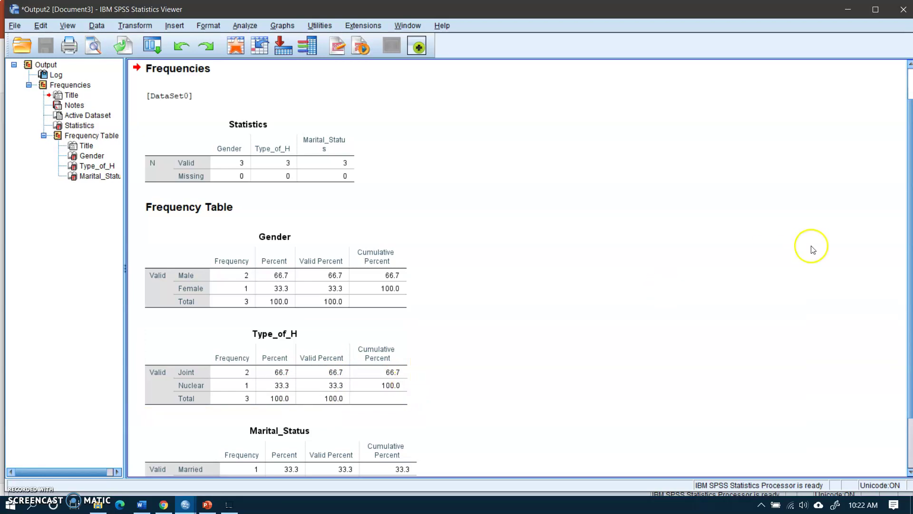
{"action": "left_click_drag", "start_coordinate": [909, 251], "coordinate": [910, 317]}
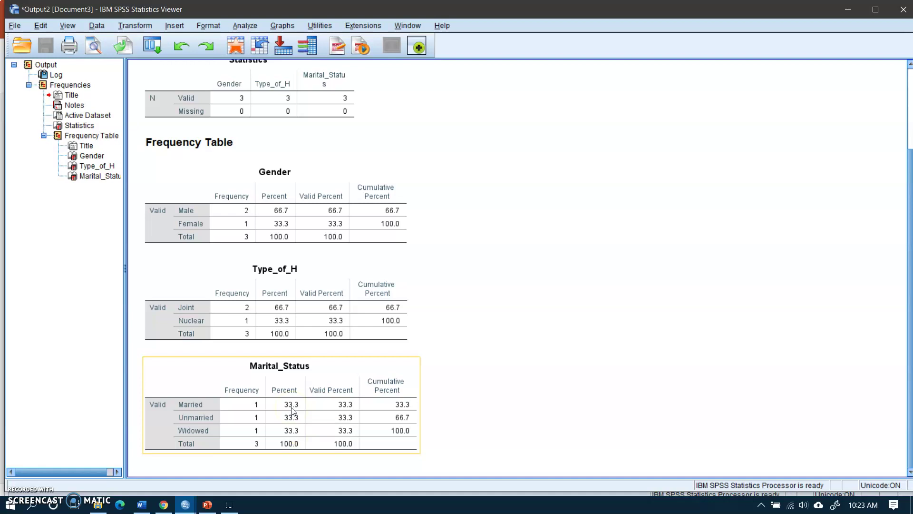
{"action": "left_click", "coordinate": [238, 307]}
{"action": "left_click", "coordinate": [228, 143]}
{"action": "left_click", "coordinate": [230, 121]}
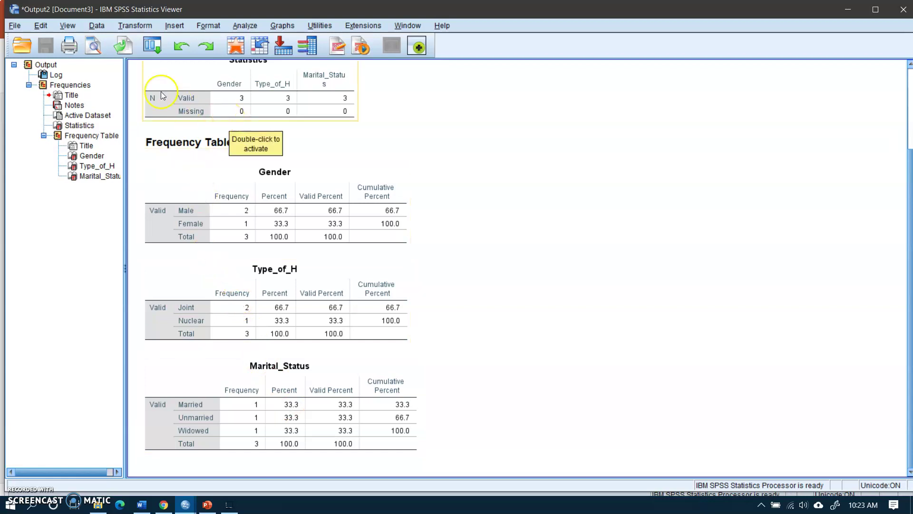
{"action": "left_click", "coordinate": [138, 77]}
- Split the file to compare groups based on Type_of_H, sorting the file by the grouping variable
{"action": "left_click", "coordinate": [97, 27]}
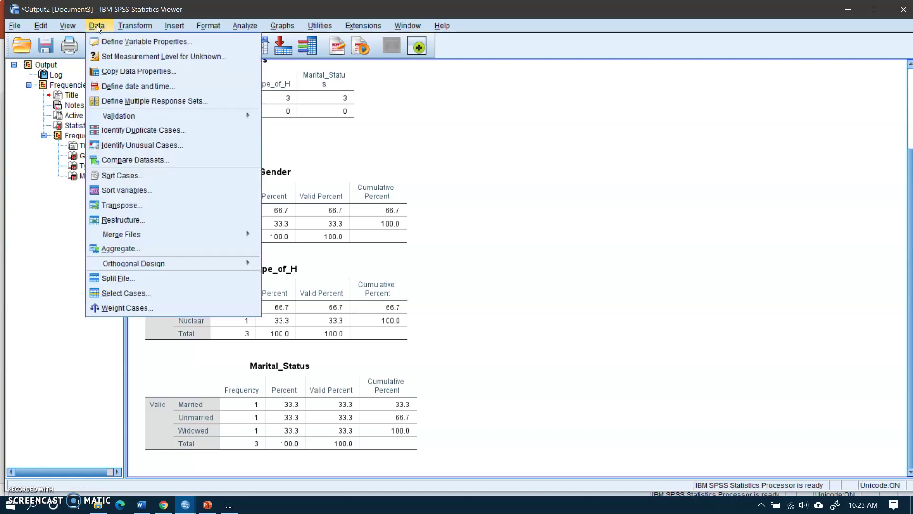
{"action": "left_click", "coordinate": [133, 278]}
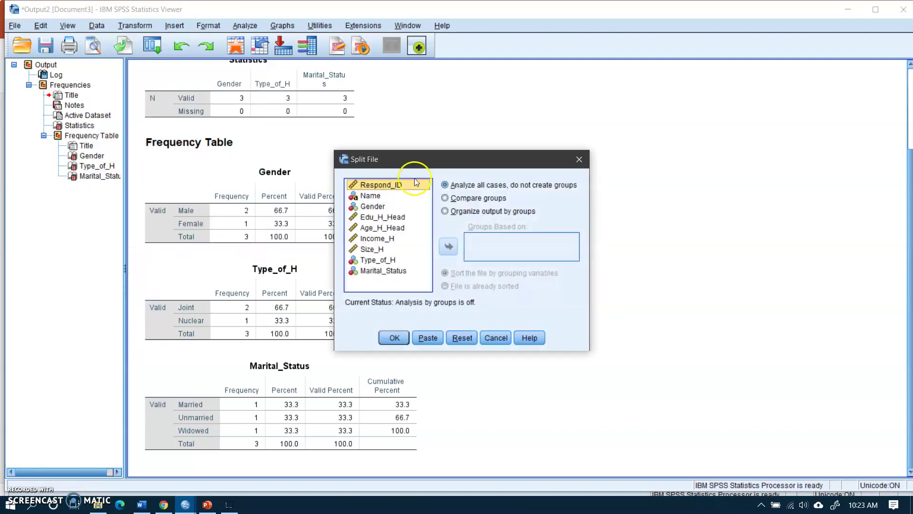
{"action": "left_click", "coordinate": [445, 198]}
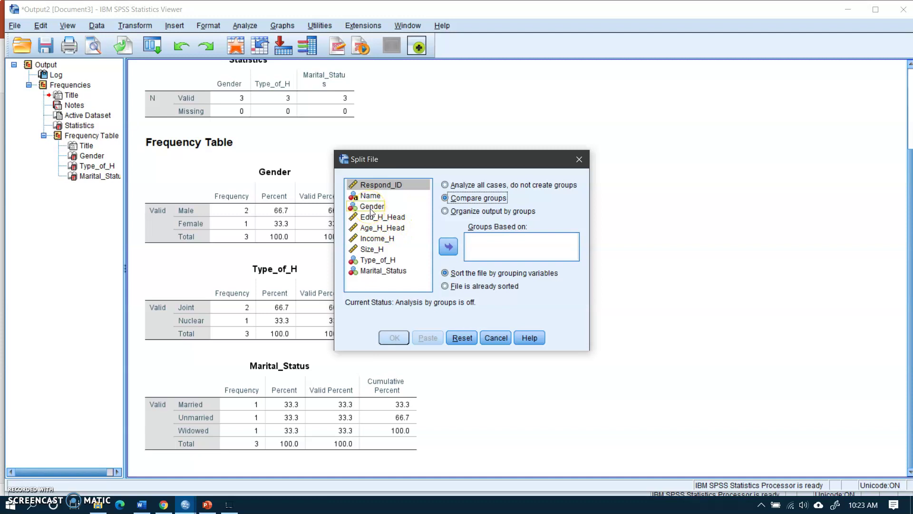
{"action": "left_click", "coordinate": [383, 262]}
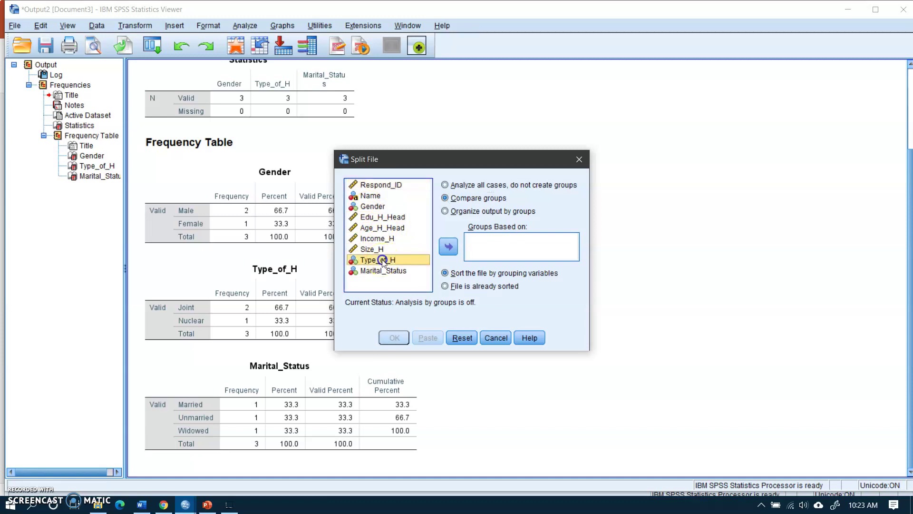
{"action": "left_click", "coordinate": [447, 246]}
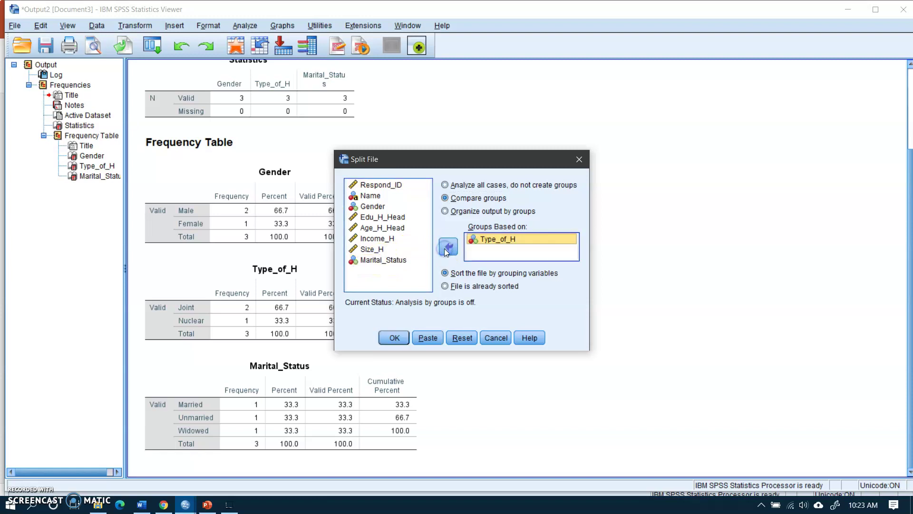
{"action": "left_click", "coordinate": [391, 339]}
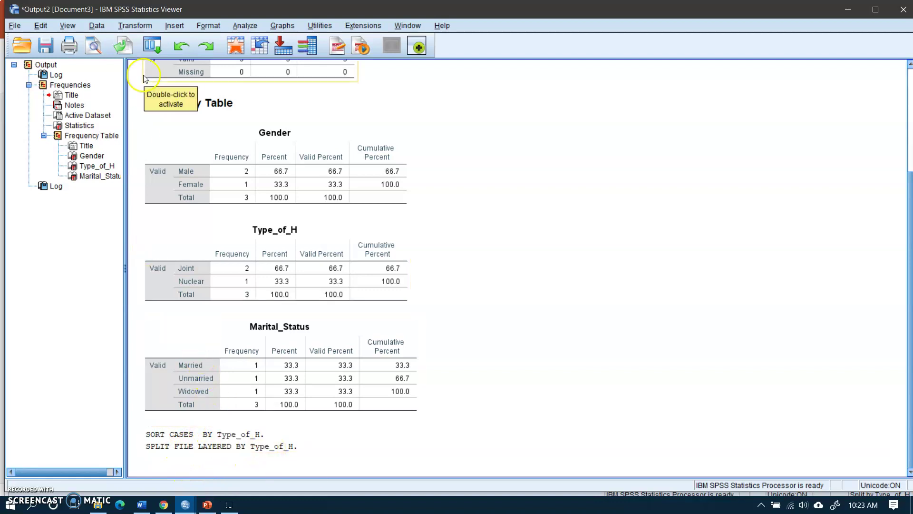
- Run a Frequencies analysis on Gender, Type_of_H and Marital_Status with the file split by household type
{"action": "left_click", "coordinate": [98, 28]}
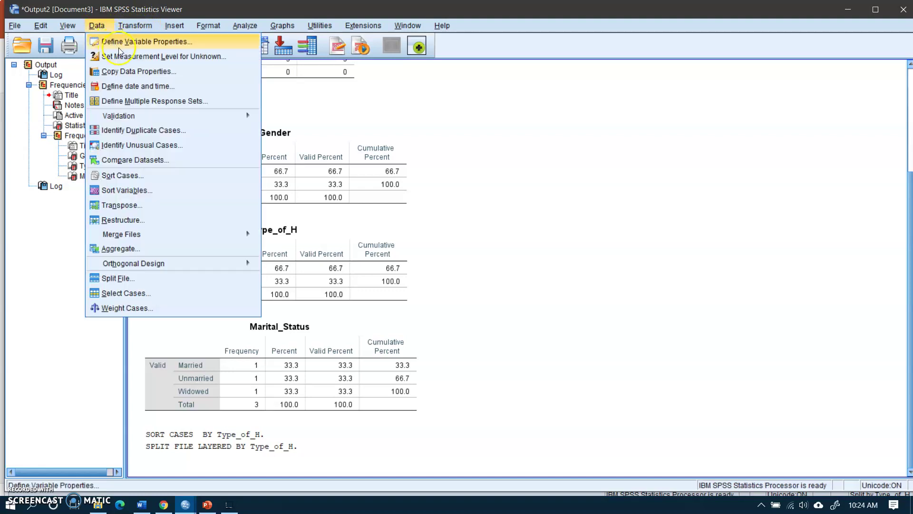
{"action": "mouse_move", "coordinate": [141, 30]}
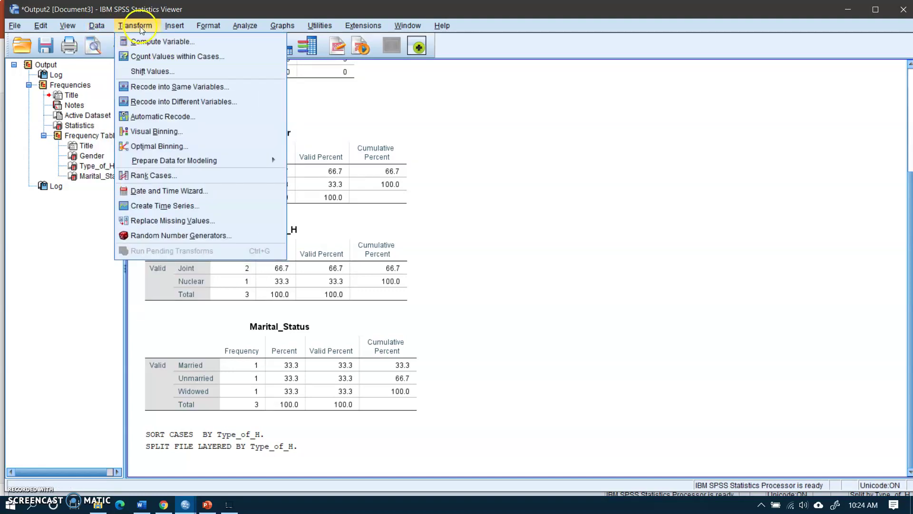
{"action": "mouse_move", "coordinate": [255, 29]}
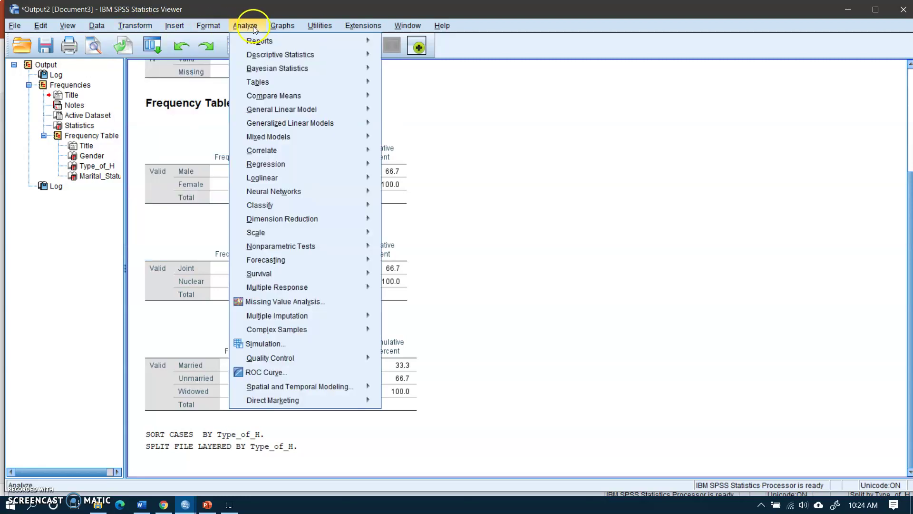
{"action": "mouse_move", "coordinate": [273, 56]}
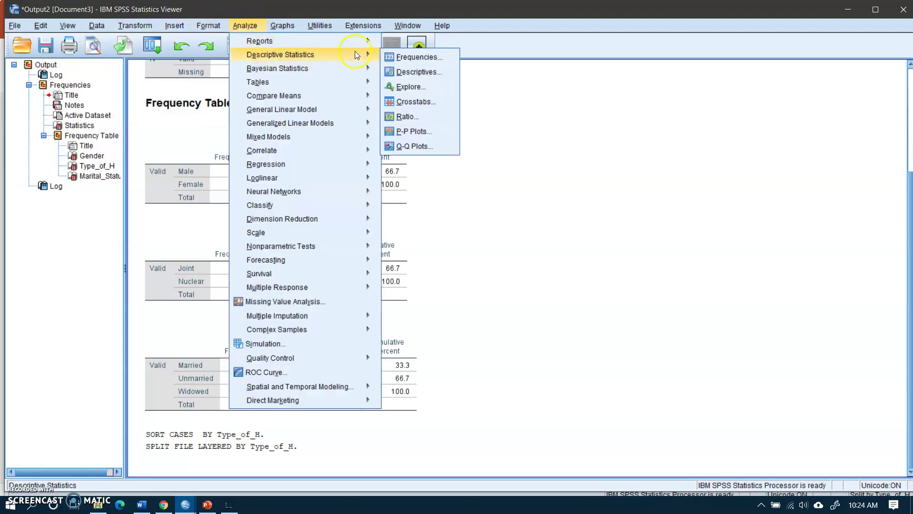
{"action": "left_click", "coordinate": [406, 56]}
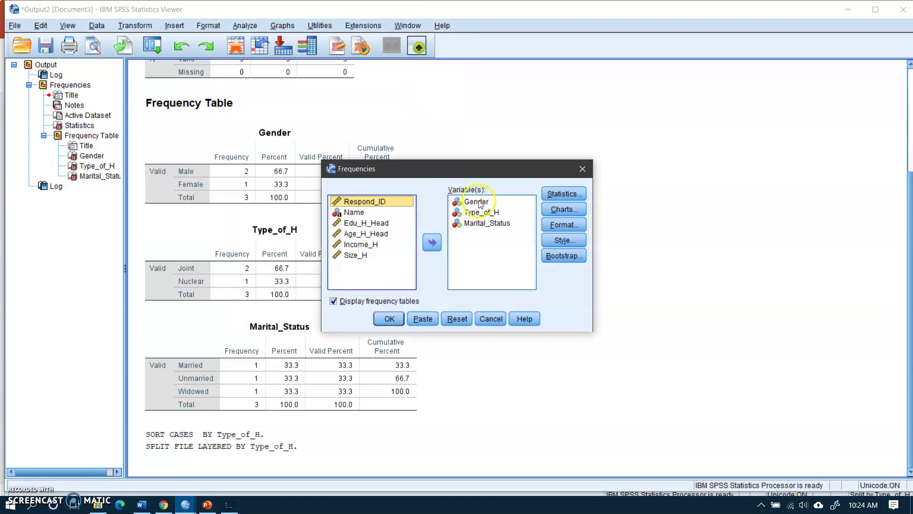
{"action": "left_click", "coordinate": [481, 225]}
{"action": "left_click", "coordinate": [472, 206]}
{"action": "left_click", "coordinate": [478, 236]}
{"action": "left_click", "coordinate": [385, 319]}
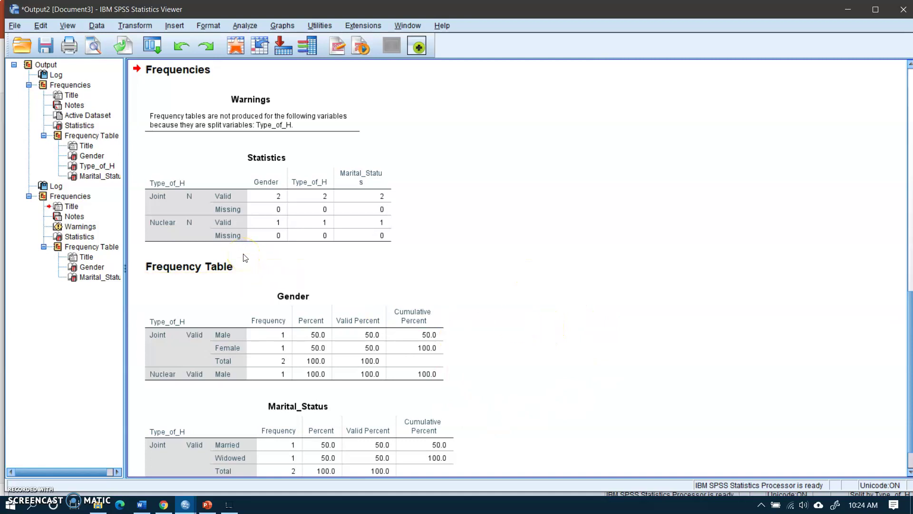
- Examine the Statistics, Gender and Marital_Status tables split by household type and compare them with the earlier overall frequency tables
{"action": "left_click", "coordinate": [241, 232]}
{"action": "scroll", "coordinate": [910, 320], "scroll_direction": "down", "scroll_amount": 2}
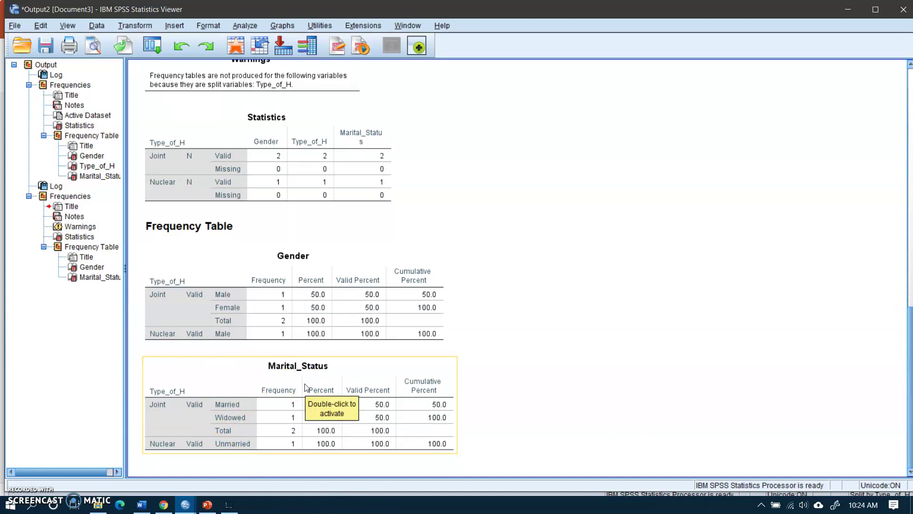
{"action": "left_click", "coordinate": [154, 431]}
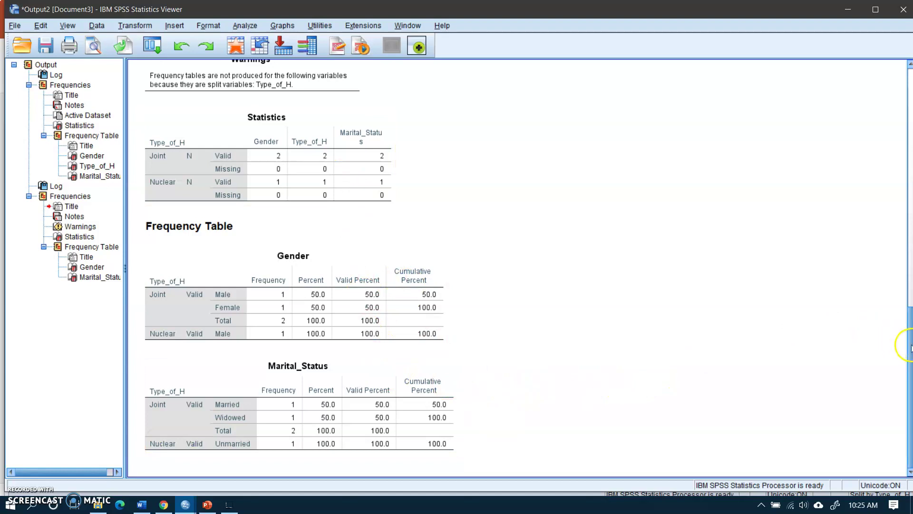
{"action": "scroll", "coordinate": [891, 218], "scroll_direction": "up", "scroll_amount": 15}
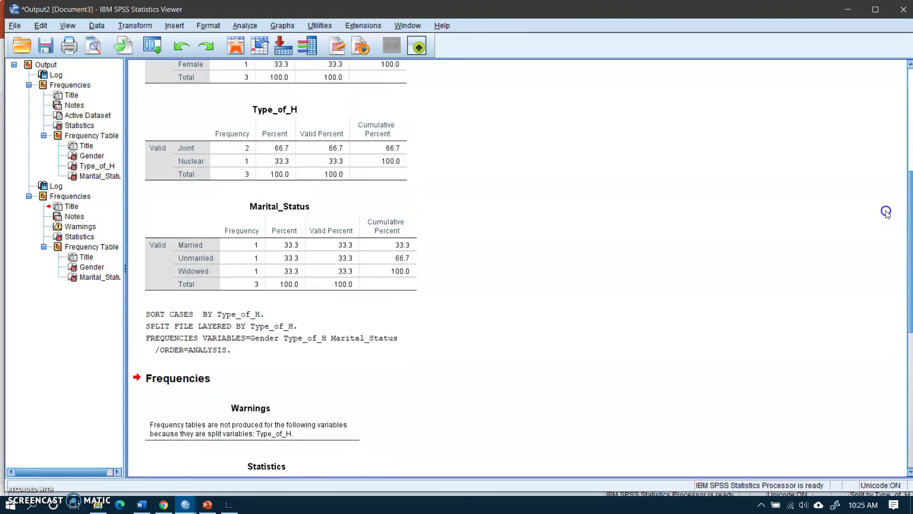
{"action": "scroll", "coordinate": [878, 188], "scroll_direction": "up", "scroll_amount": 1}
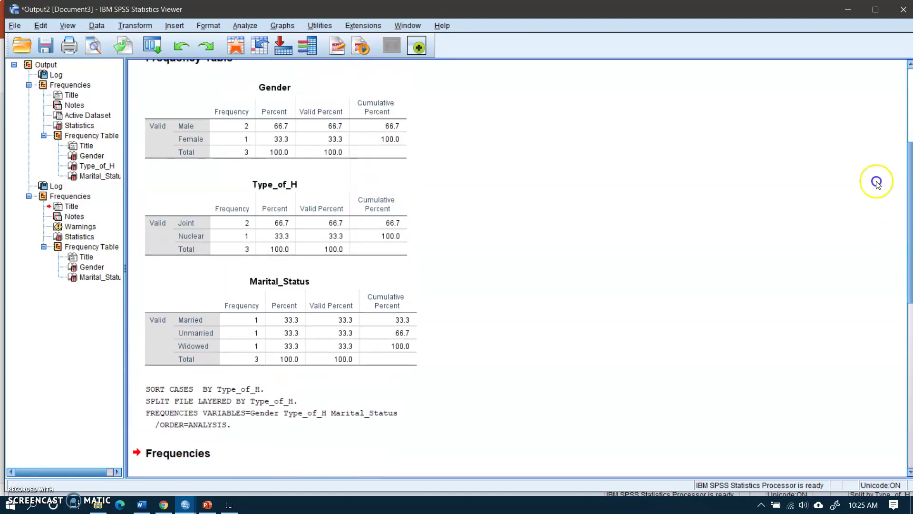
{"action": "left_click", "coordinate": [215, 159]}
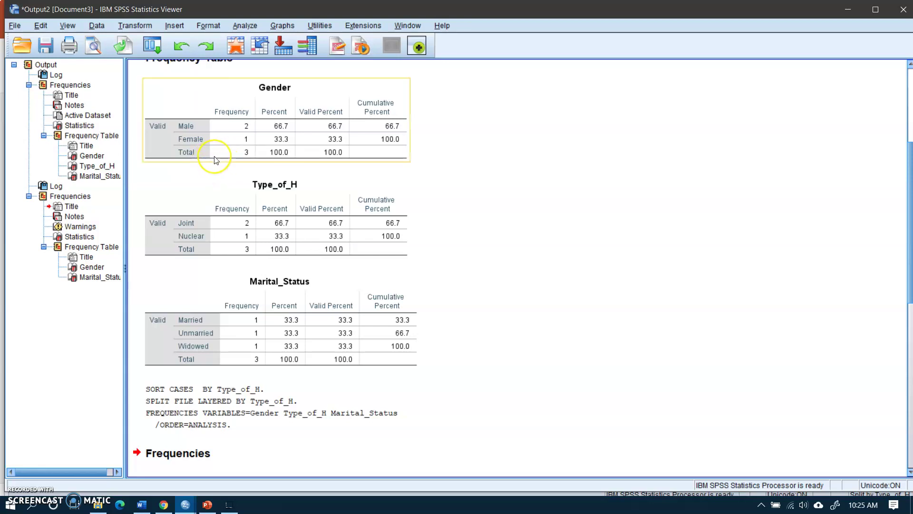
{"action": "left_click_drag", "start_coordinate": [500, 228], "coordinate": [911, 260]}
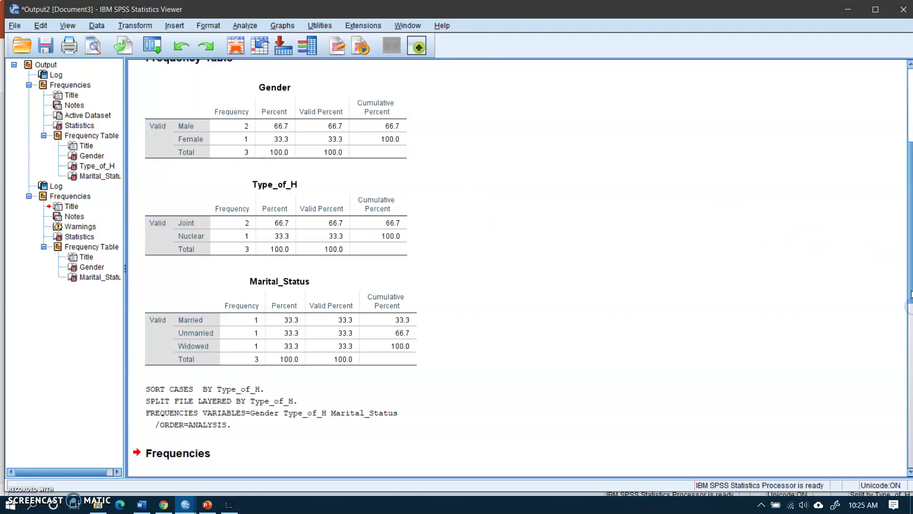
{"action": "left_click_drag", "start_coordinate": [911, 293], "coordinate": [905, 471]}
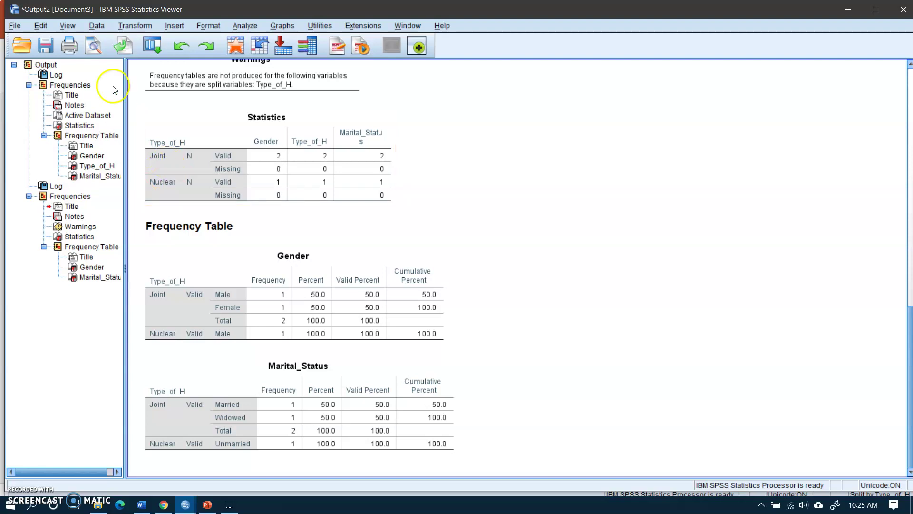
- Run a Descriptives analysis on Edu_H_Head, Age_H_Head and Income_H, split by household type, and view the output
{"action": "left_click", "coordinate": [241, 27]}
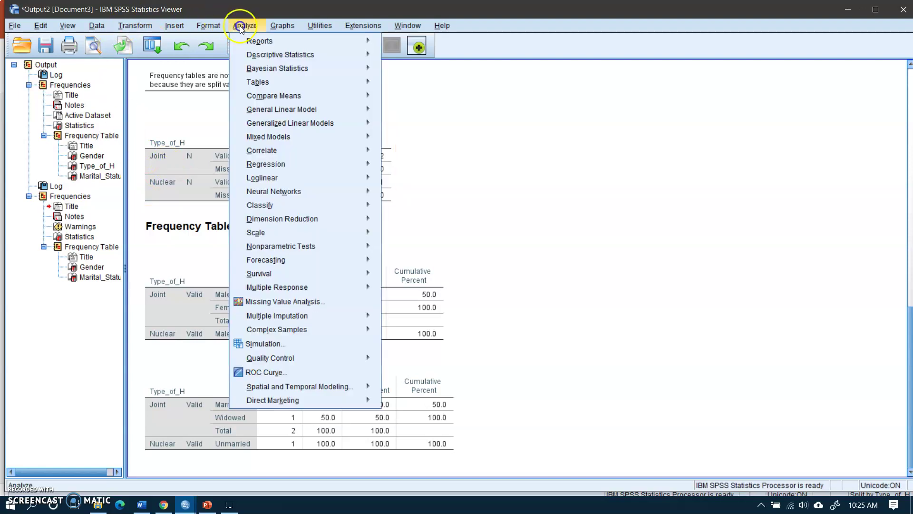
{"action": "mouse_move", "coordinate": [264, 55]}
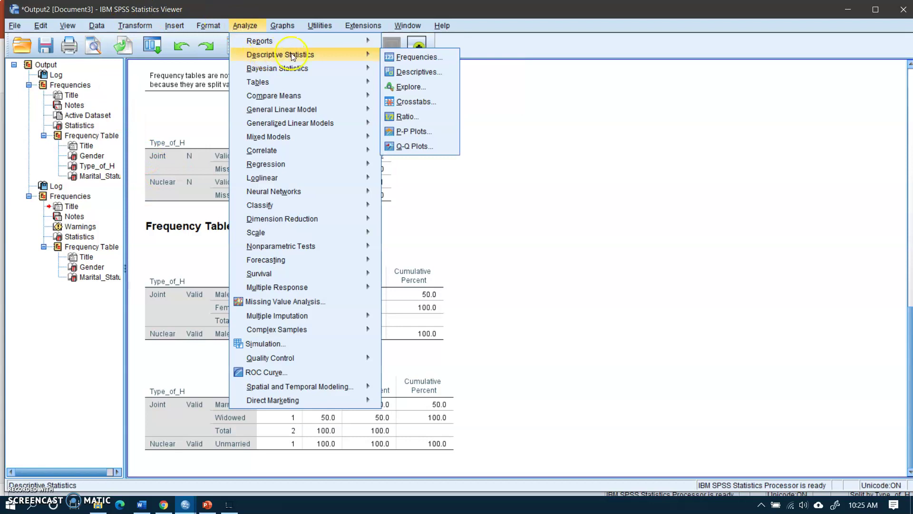
{"action": "left_click", "coordinate": [404, 70]}
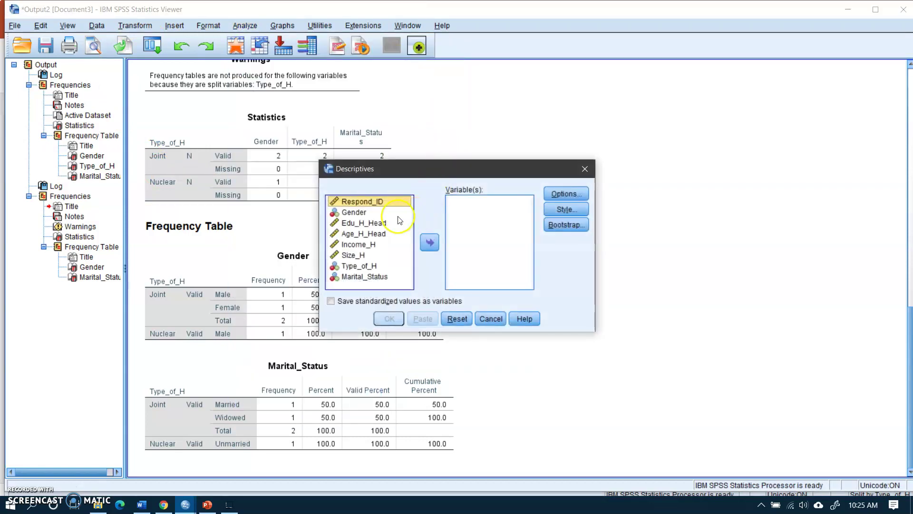
{"action": "left_click", "coordinate": [358, 223]}
{"action": "left_click", "coordinate": [430, 244]}
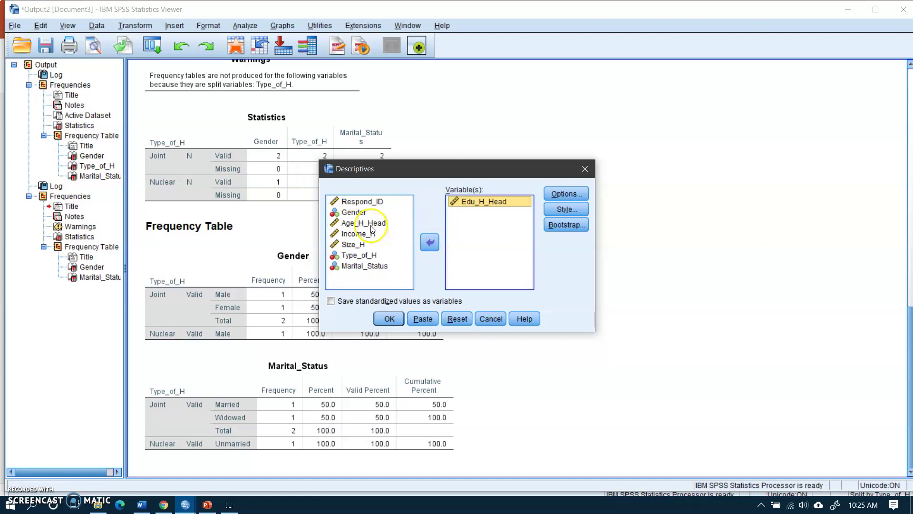
{"action": "left_click", "coordinate": [369, 223]}
{"action": "left_click", "coordinate": [428, 244]}
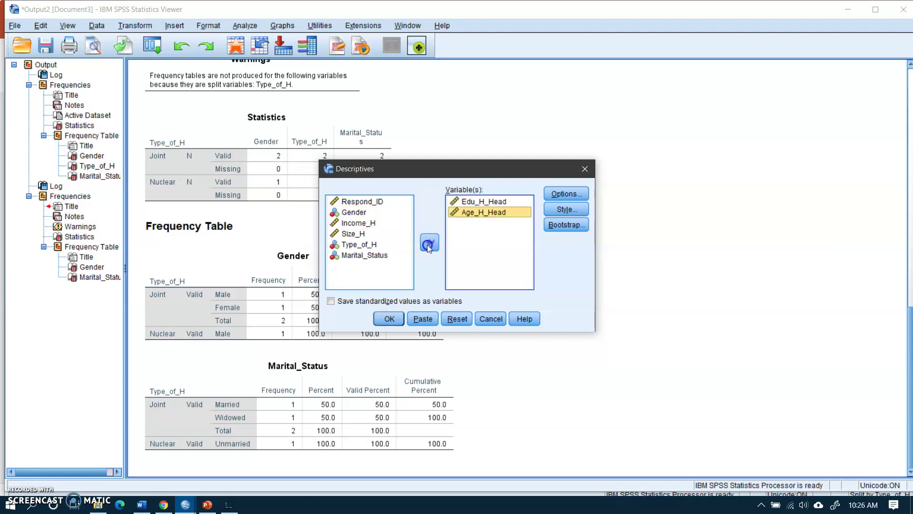
{"action": "left_click", "coordinate": [356, 235]}
{"action": "left_click", "coordinate": [357, 223]}
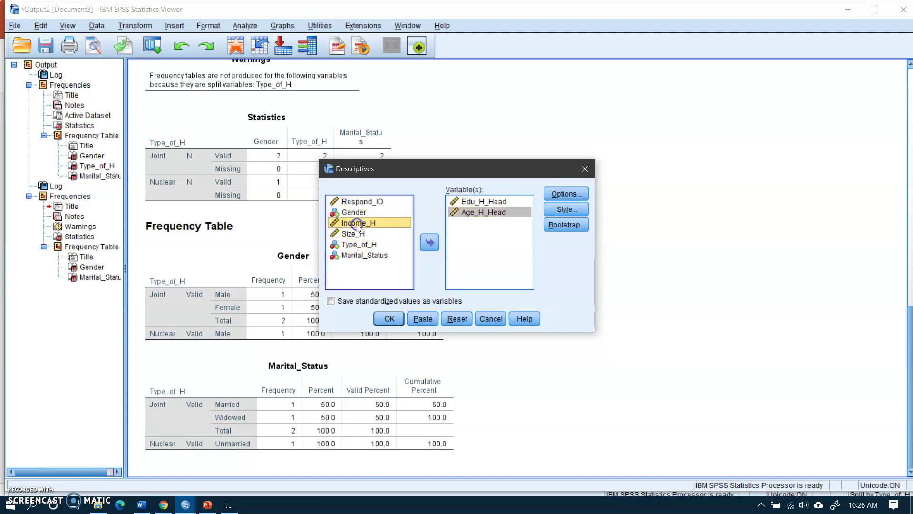
{"action": "left_click", "coordinate": [430, 242]}
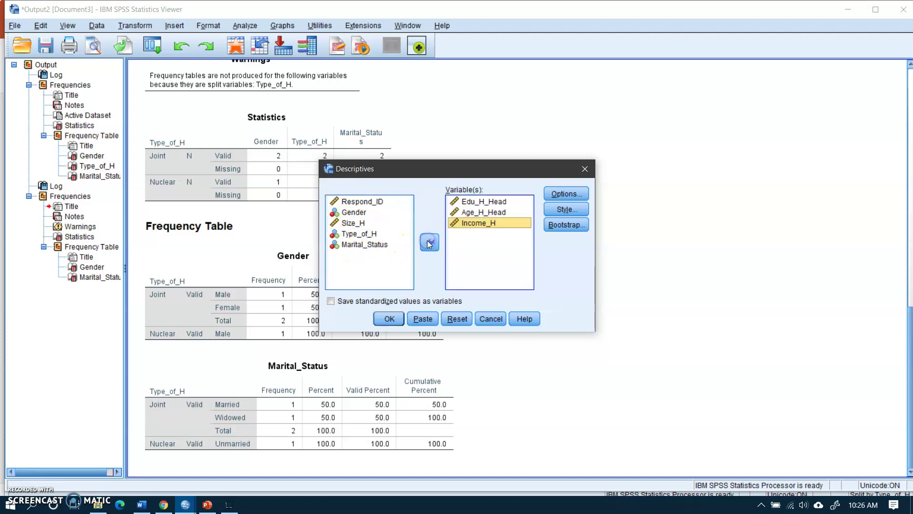
{"action": "left_click", "coordinate": [384, 318]}
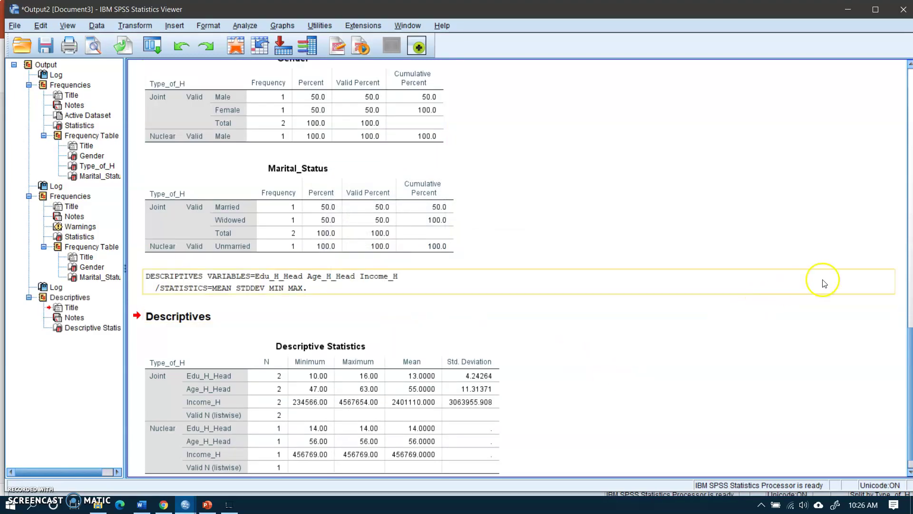
{"action": "left_click", "coordinate": [910, 316]}
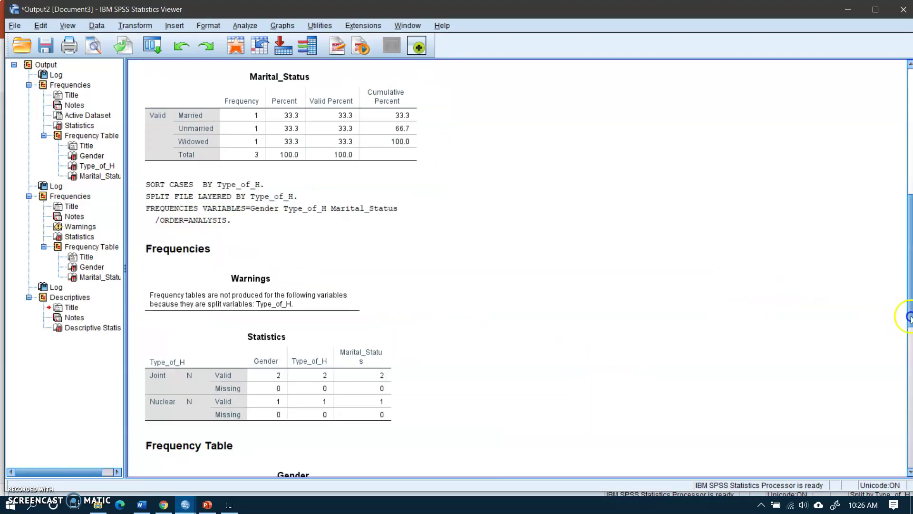
{"action": "left_click", "coordinate": [910, 343]}
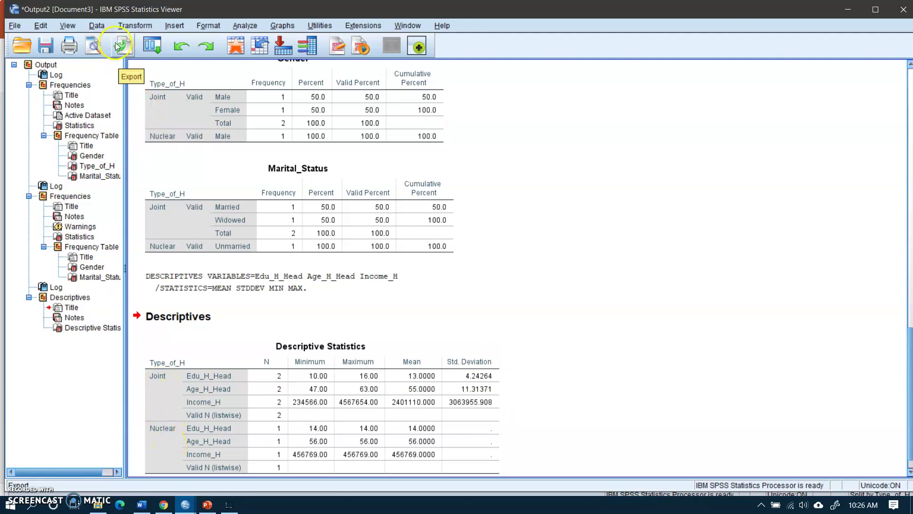
- Turn off the file split by setting it to analyze all cases without creating groups
{"action": "left_click", "coordinate": [98, 27]}
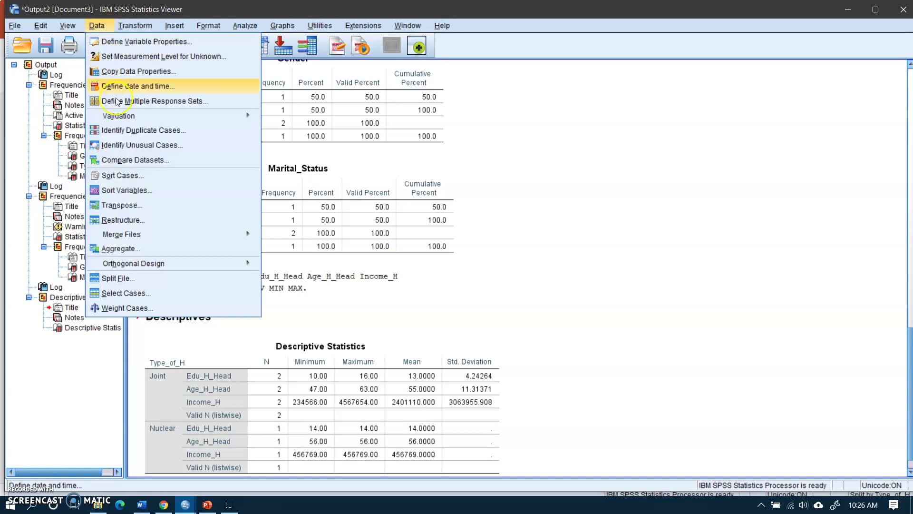
{"action": "left_click", "coordinate": [152, 277]}
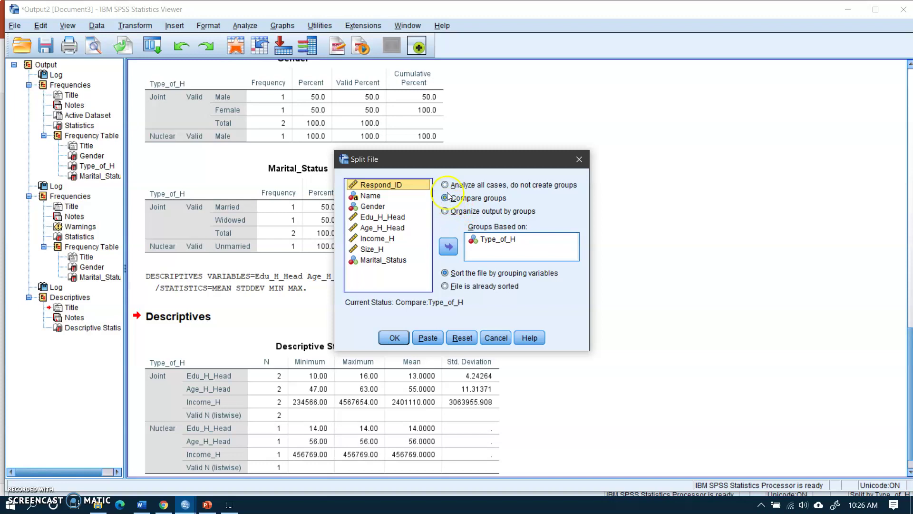
{"action": "left_click", "coordinate": [445, 185]}
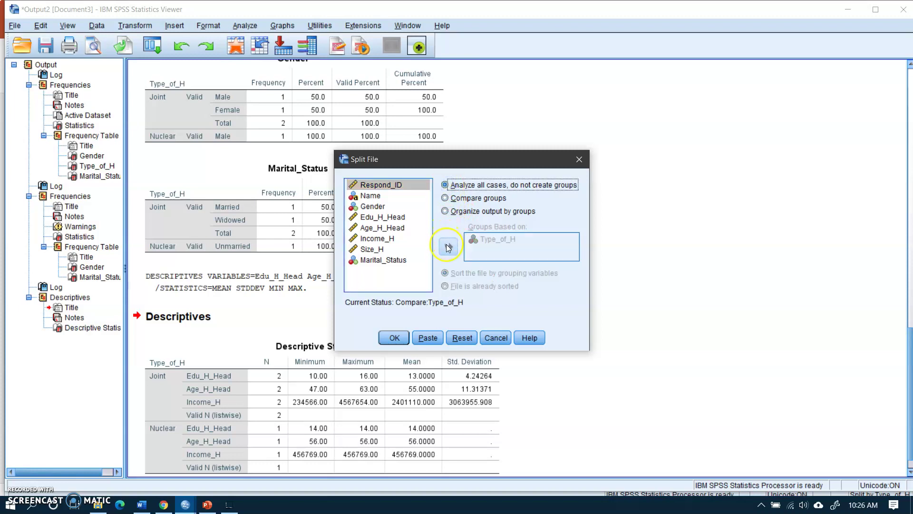
{"action": "left_click", "coordinate": [393, 336]}
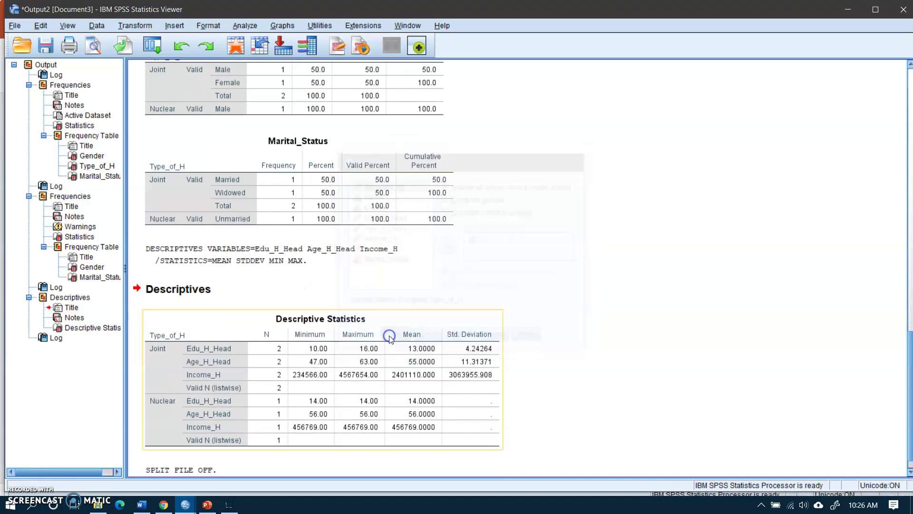
{"action": "left_click", "coordinate": [183, 475]}
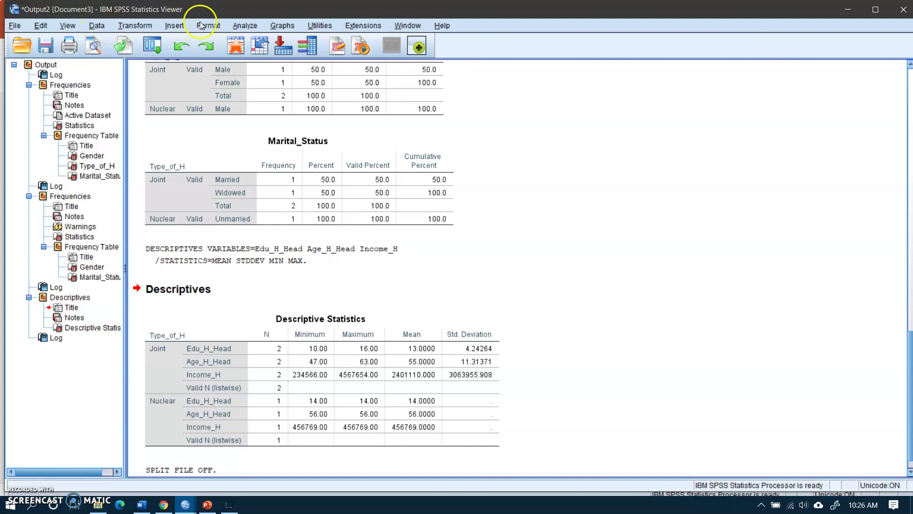
- Rerun the Descriptives analysis on Edu_H_Head, Age_H_Head and Income_H for all cases and compare it with the split table
{"action": "left_click", "coordinate": [243, 25]}
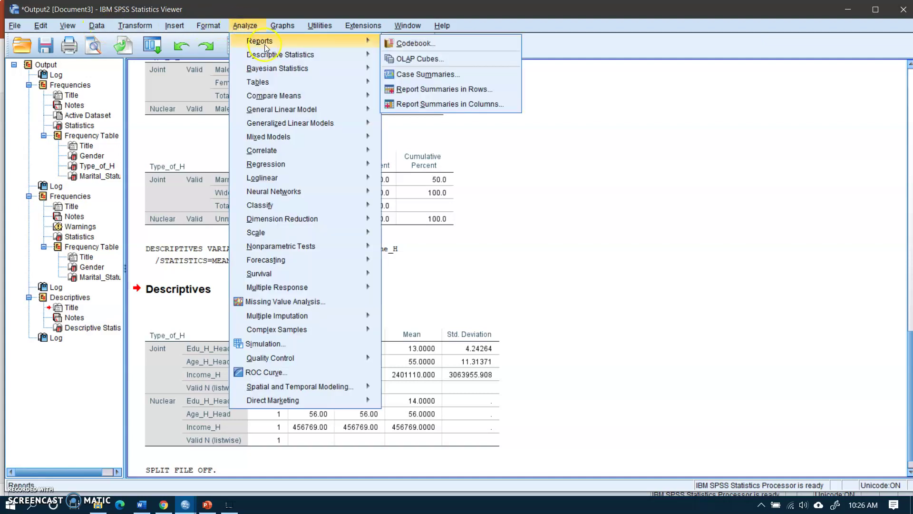
{"action": "mouse_move", "coordinate": [281, 55]}
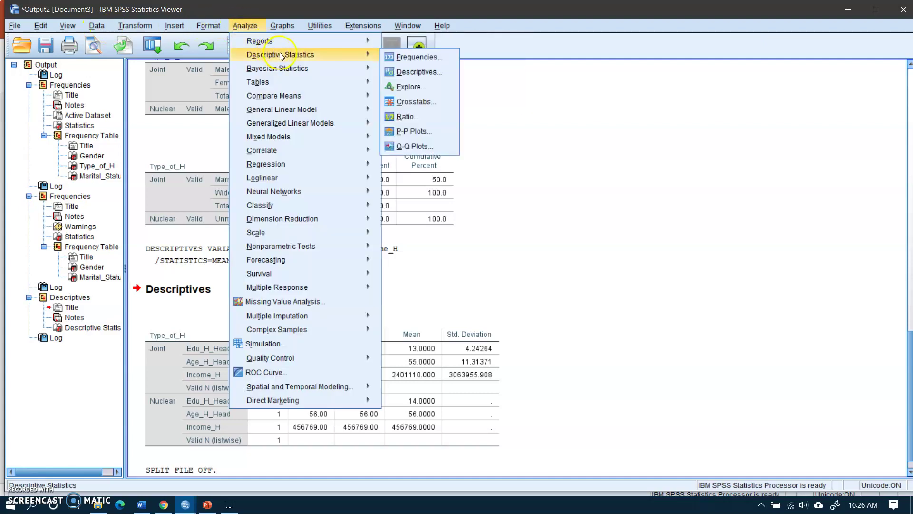
{"action": "left_click", "coordinate": [414, 75]}
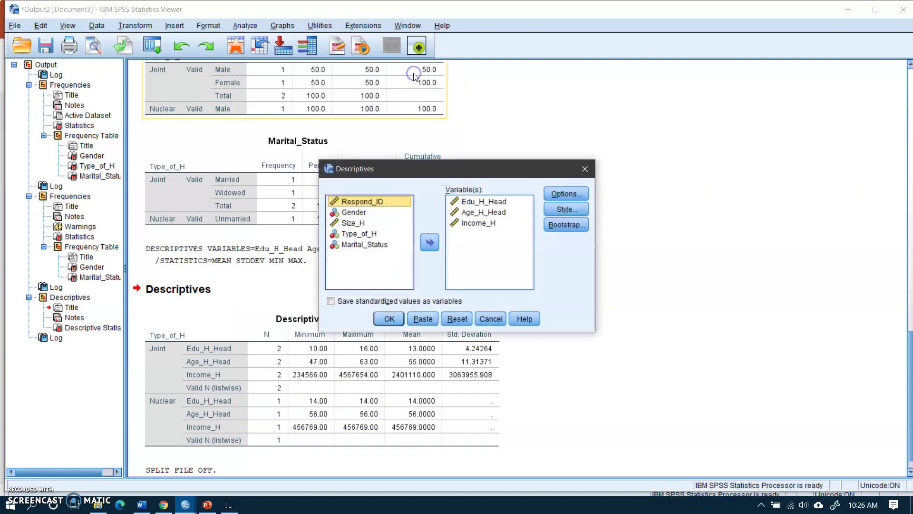
{"action": "left_click", "coordinate": [388, 319]}
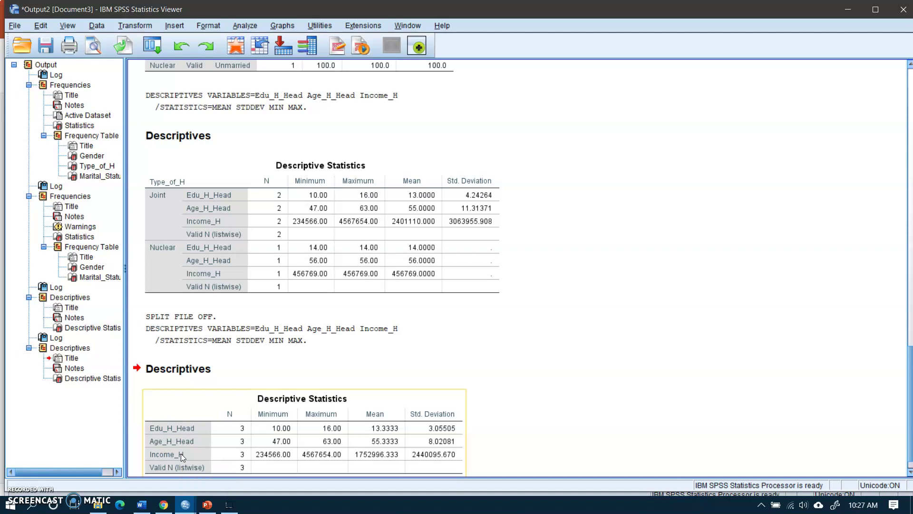
{"action": "left_click", "coordinate": [198, 236]}
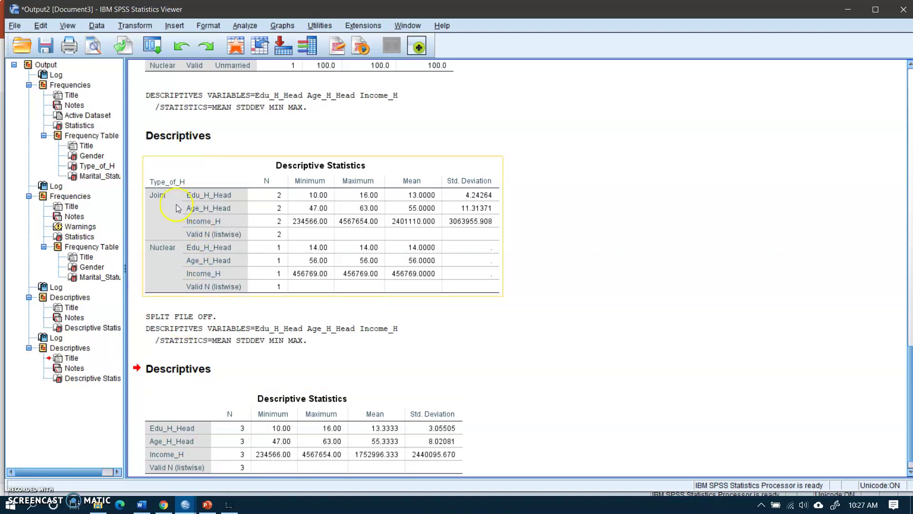
- Switch to the PowerPoint presentation at the Interview Schedule/Questionnaire slide
{"action": "left_click", "coordinate": [206, 491]}
{"action": "left_click", "coordinate": [210, 506]}
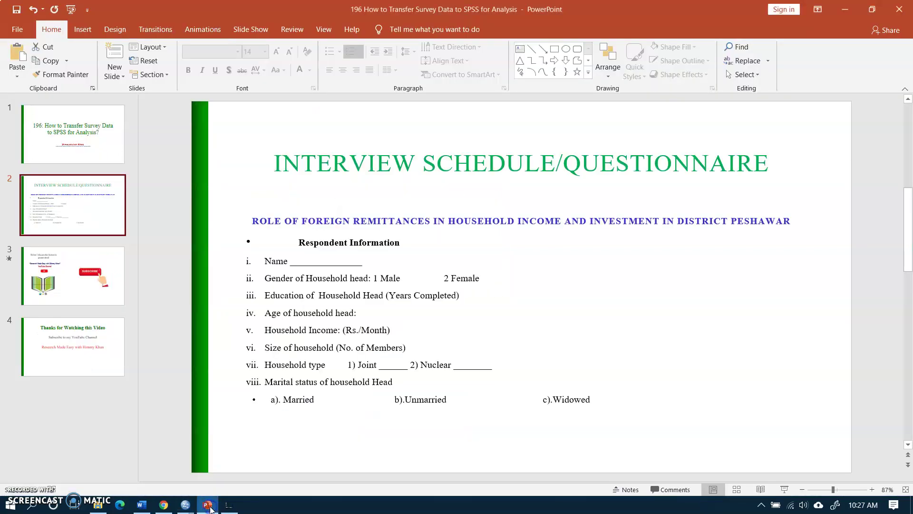